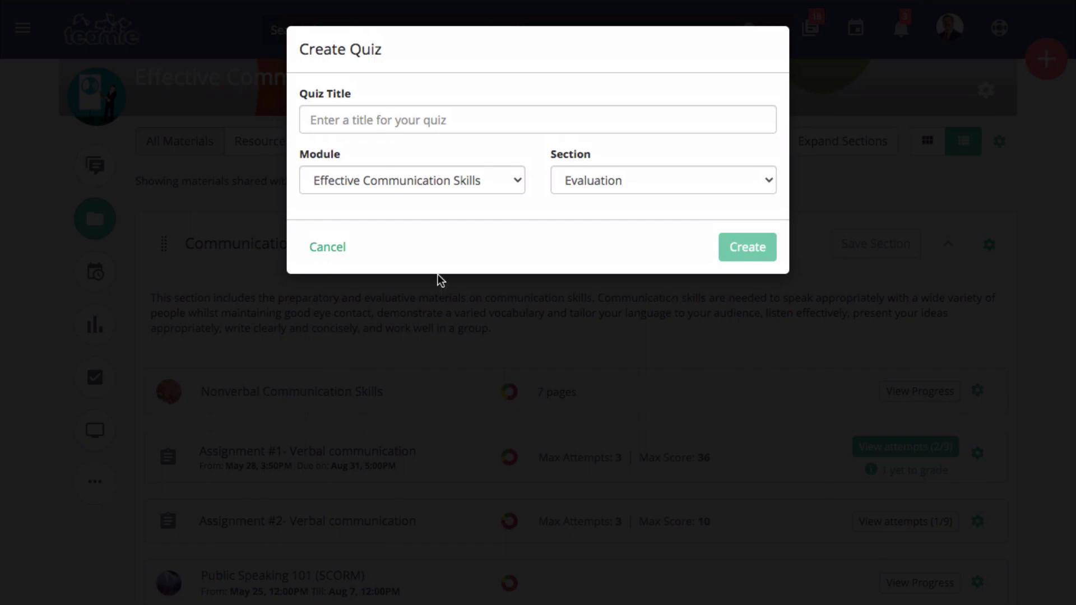
# - Dismiss the open quiz form and create a quiz titled "Quiz - Effective Communication" between Assignment #1 and Assignment #2 in Communication Skills
pyautogui.click(341, 253)
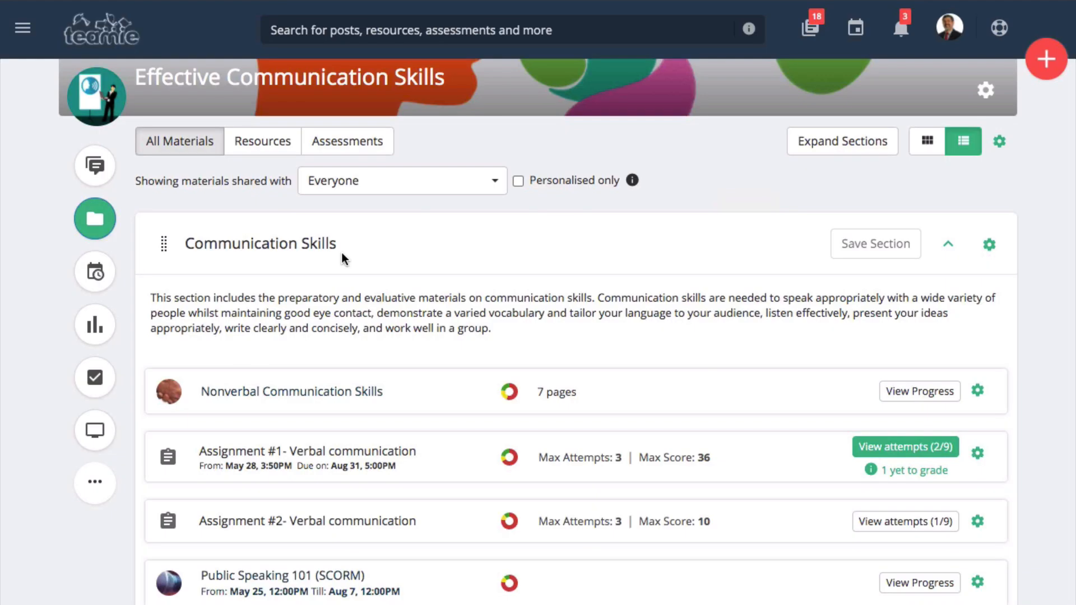
pyautogui.moveTo(547, 492)
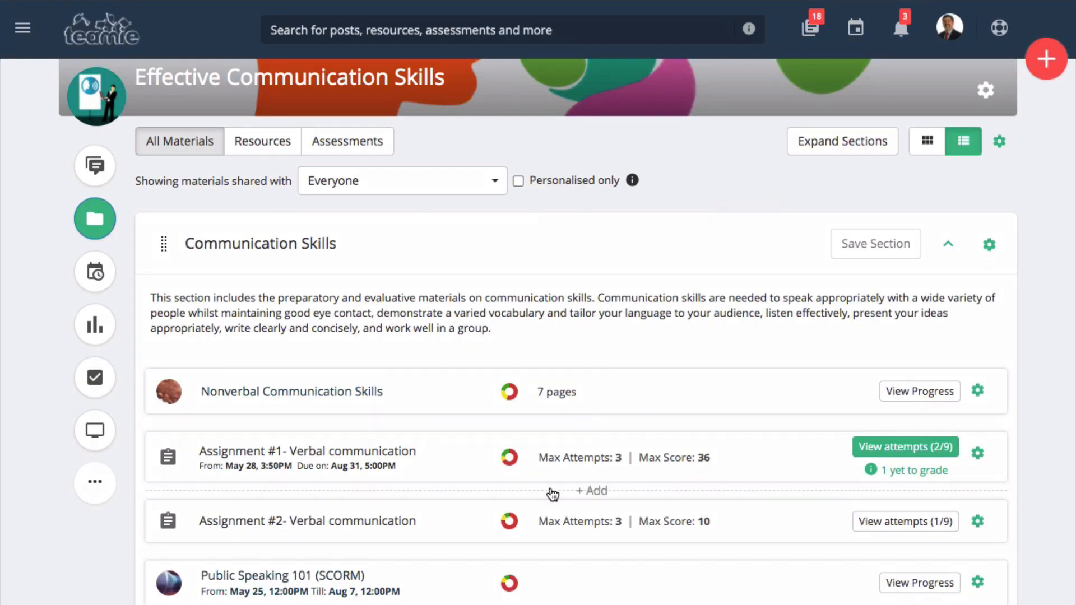
pyautogui.click(582, 493)
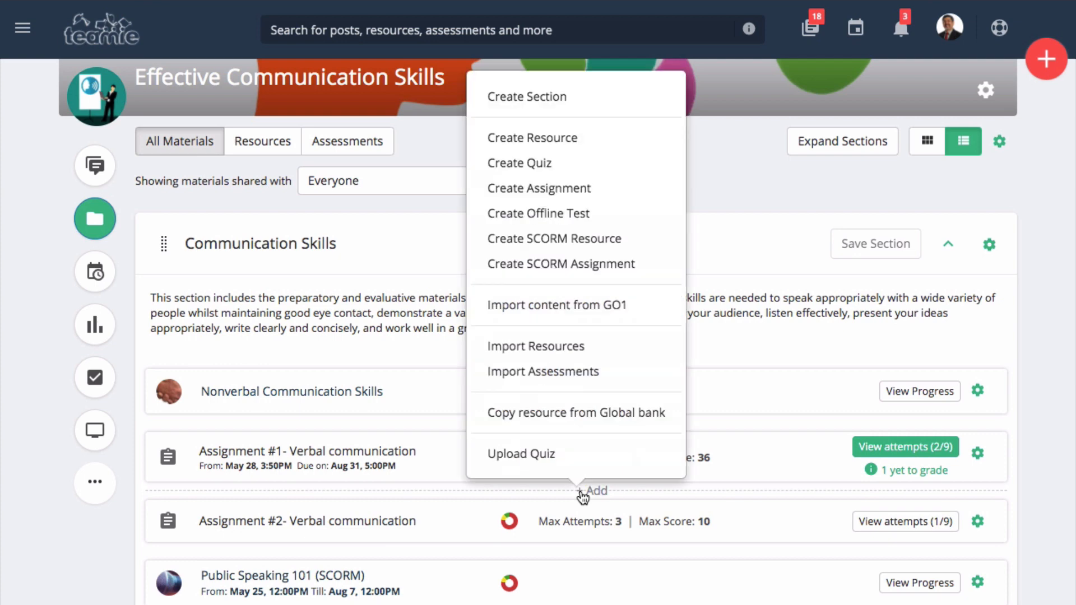
pyautogui.click(552, 179)
pyautogui.write('Quiz - Effective Communication')
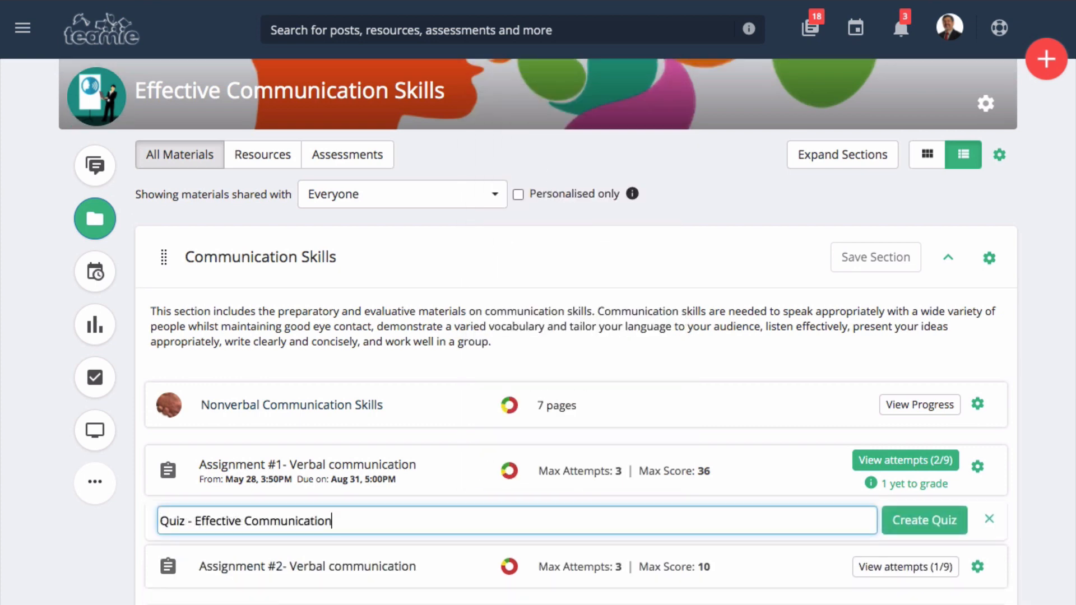
pyautogui.press('Return')
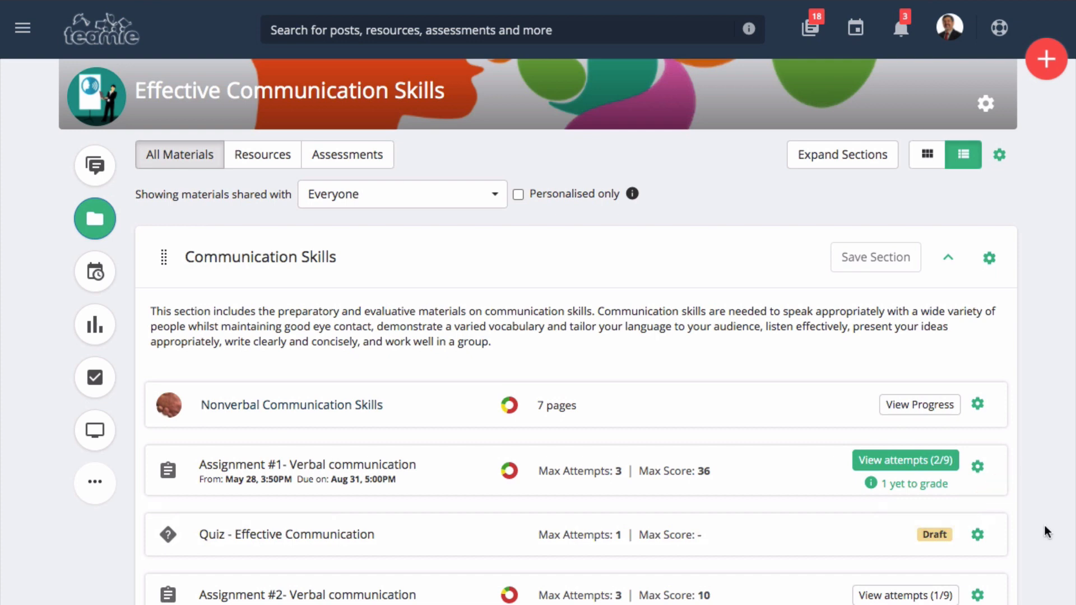
# - In the new quiz, start a fill-in-the-blank question reading "Nonverbal communication between people is communication through sending and receiving wordless cues."
pyautogui.click(893, 528)
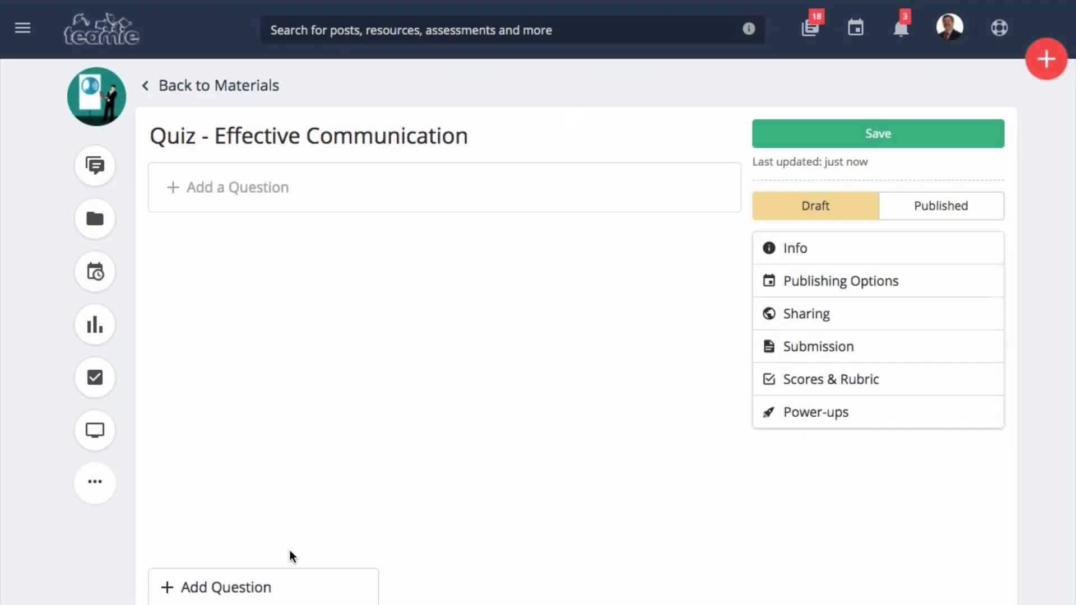
pyautogui.click(276, 577)
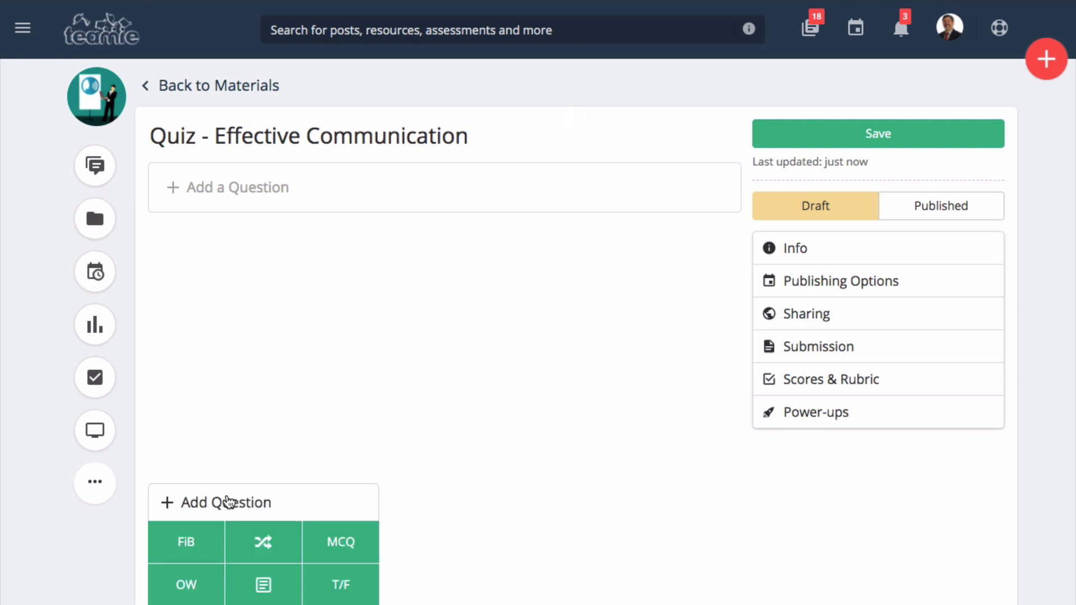
pyautogui.click(207, 543)
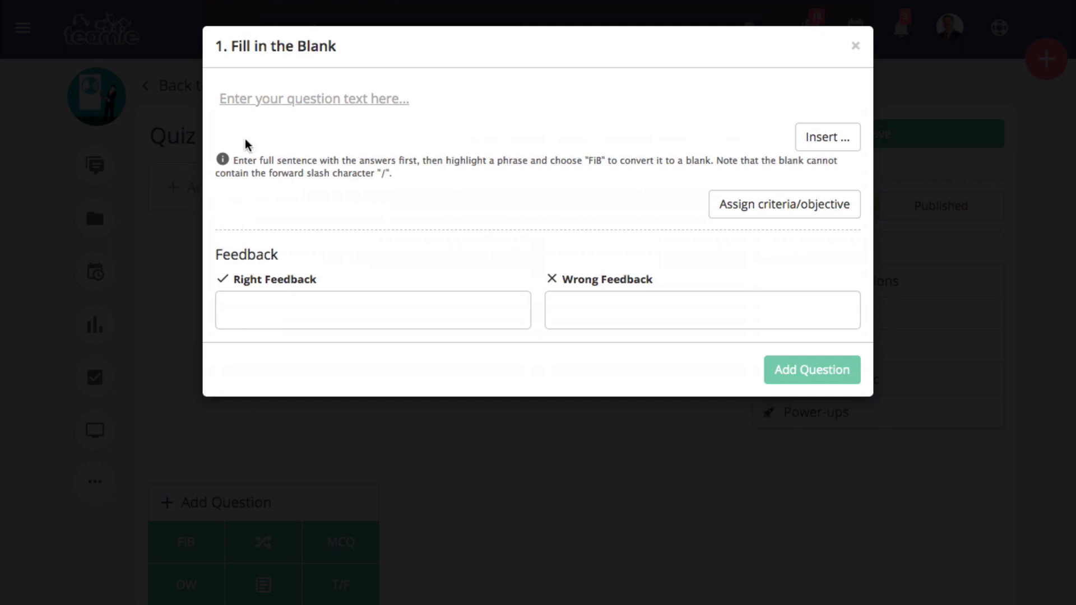
pyautogui.click(251, 106)
pyautogui.write('Nonverbal communication between people is communication through sending and receiving wordless cues.')
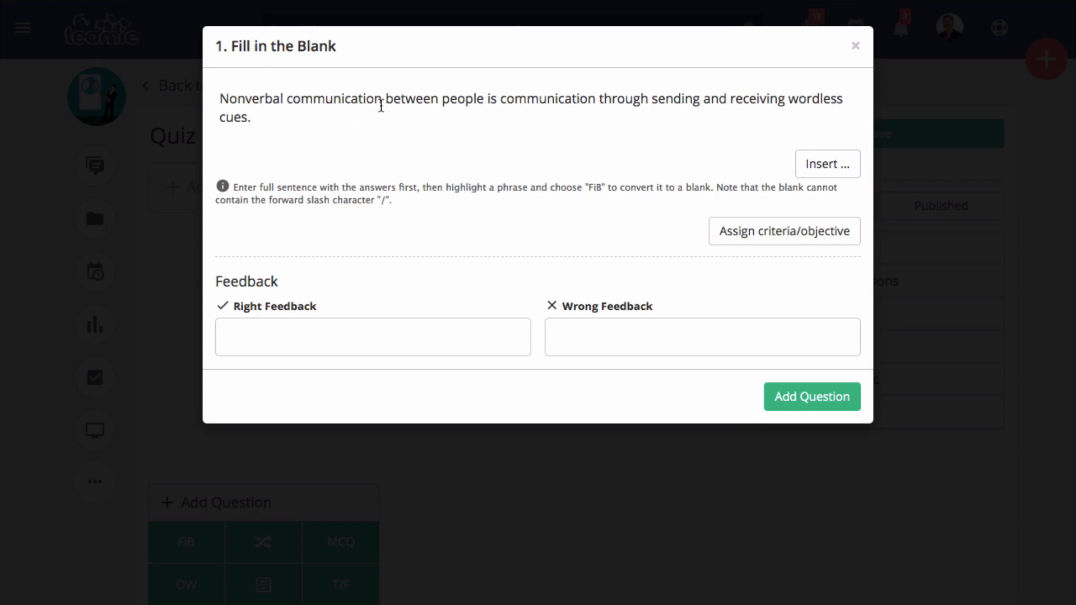
# - Turn the phrase "Nonverbal communication" into a blank and add "NVC" as a second option that is not marked correct
pyautogui.moveTo(382, 102); pyautogui.dragTo(219, 99)
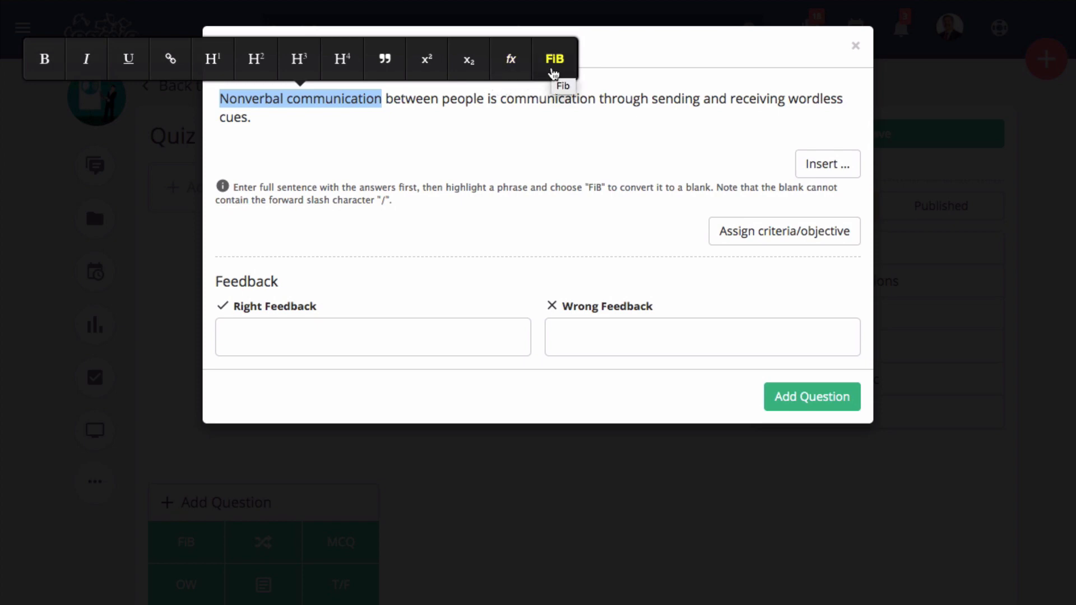
pyautogui.click(554, 66)
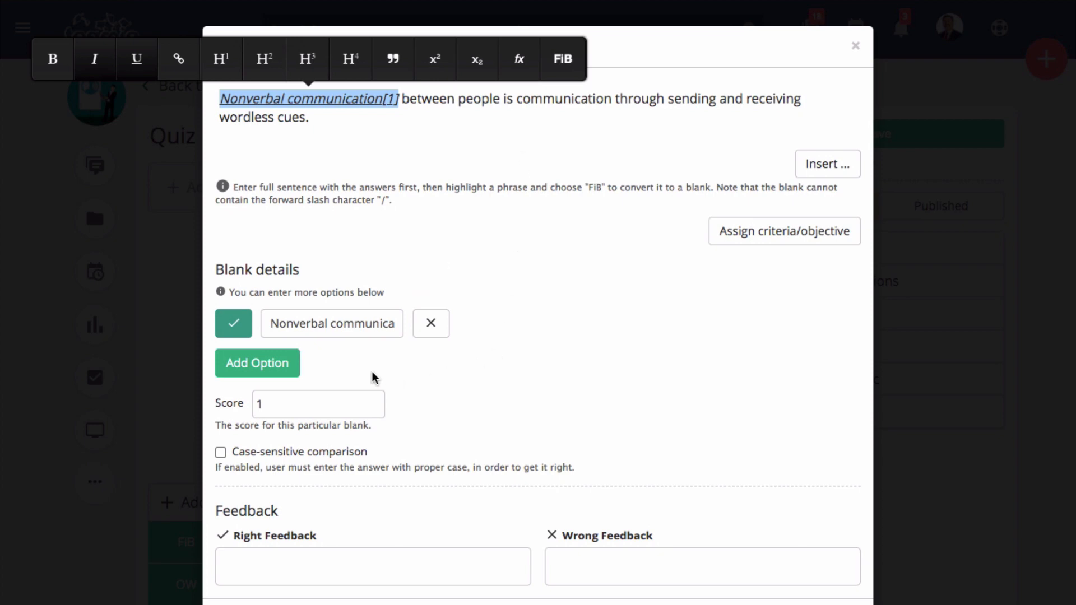
pyautogui.click(293, 365)
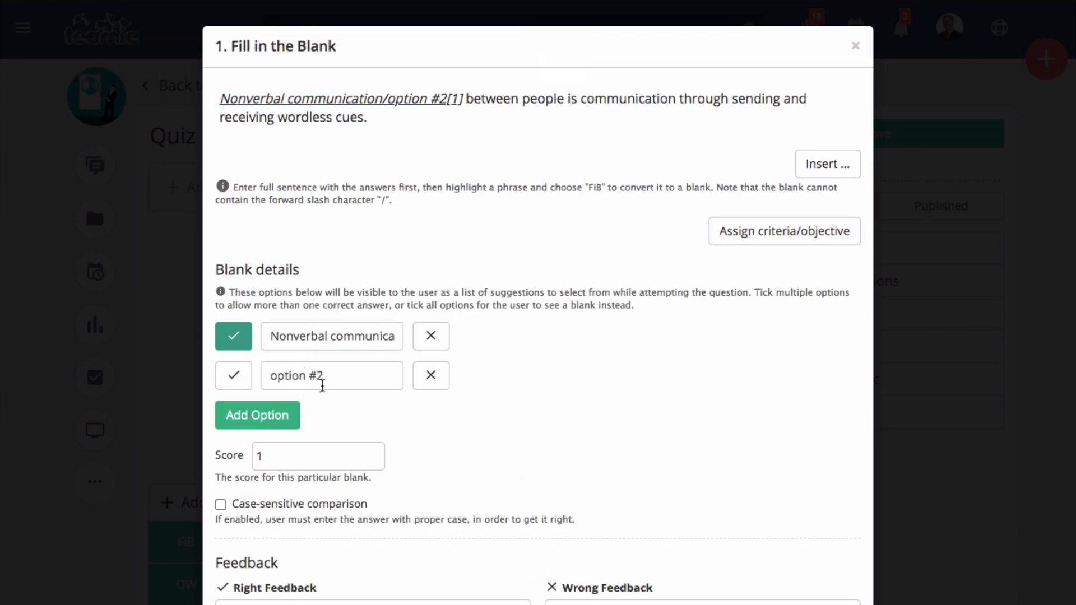
pyautogui.tripleClick(322, 375)
pyautogui.write('NVC')
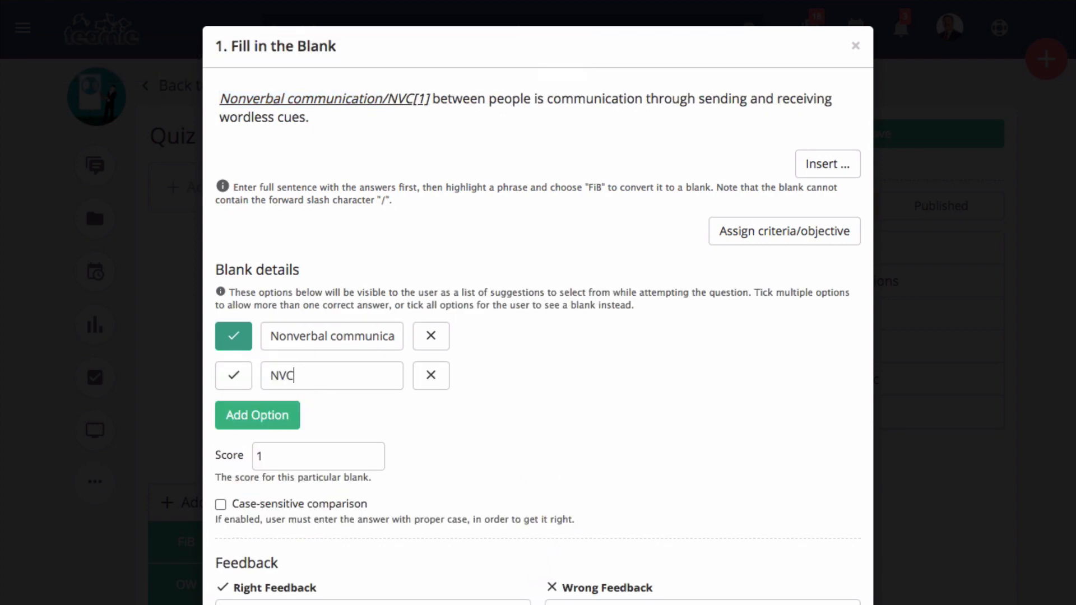
pyautogui.click(233, 387)
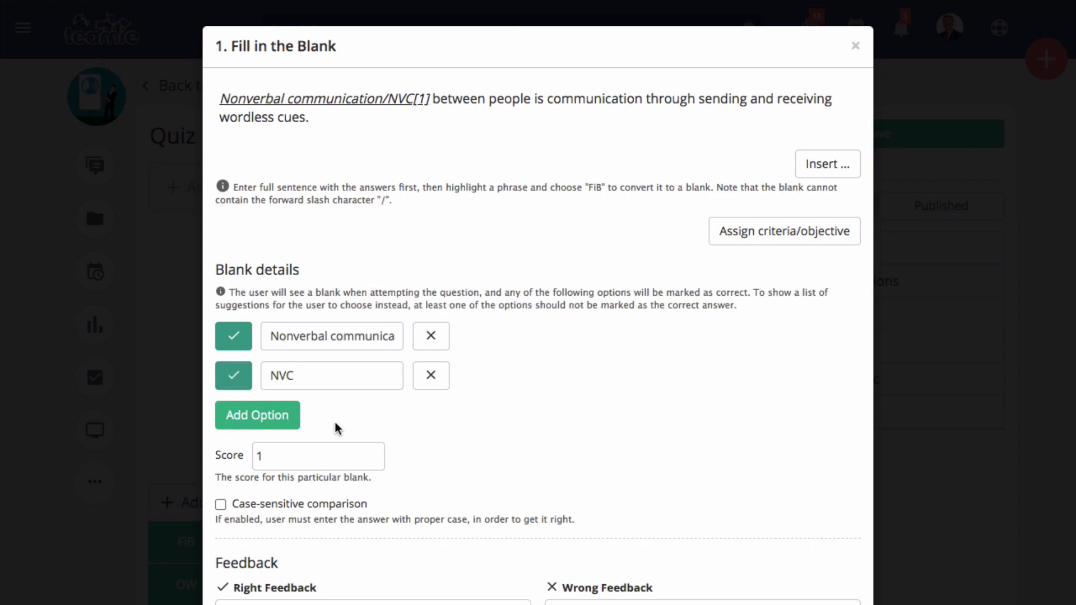
pyautogui.click(241, 390)
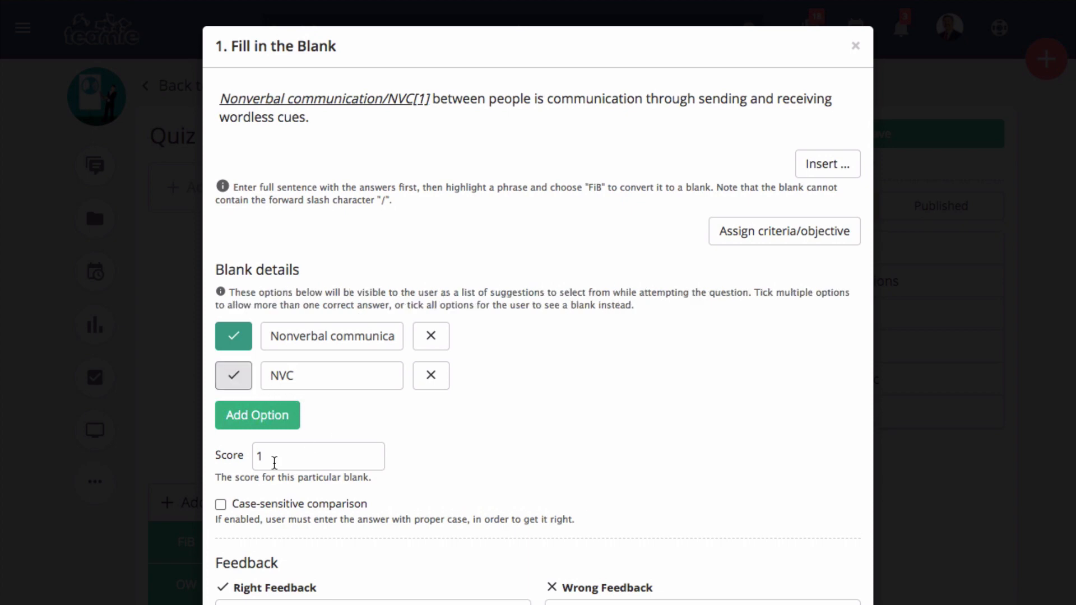
# - Set the blank's score to 2 and keep case-sensitive comparison off
pyautogui.moveTo(274, 461); pyautogui.dragTo(251, 461)
pyautogui.write('2')
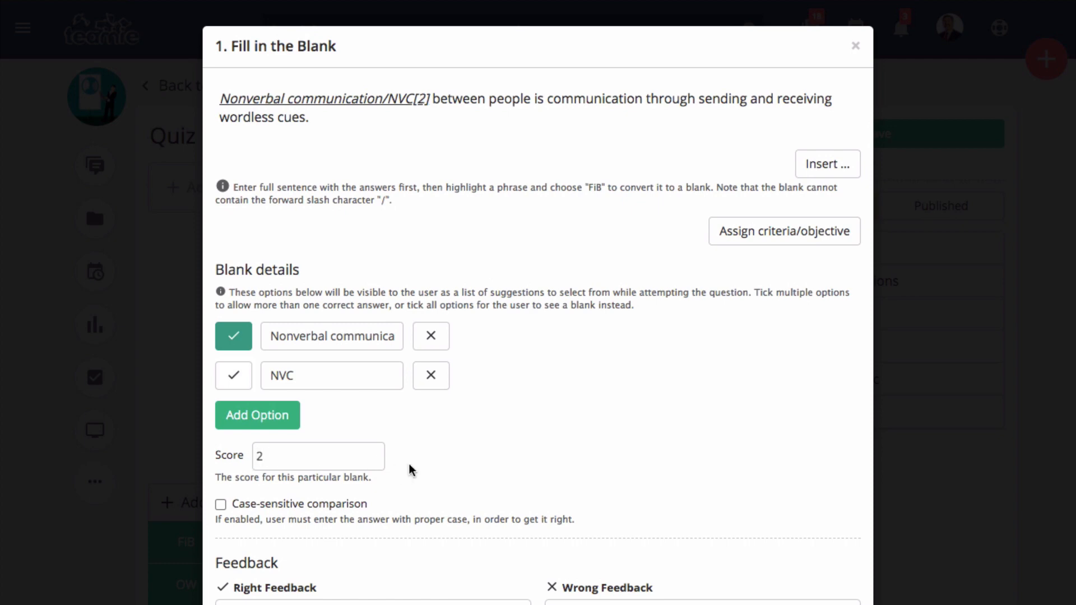
pyautogui.click(220, 505)
pyautogui.click(221, 506)
# - Enter the right feedback "Good work!" and the wrong feedback "Refer to the unit on effective communication."
pyautogui.scroll(-2, 425, 486)
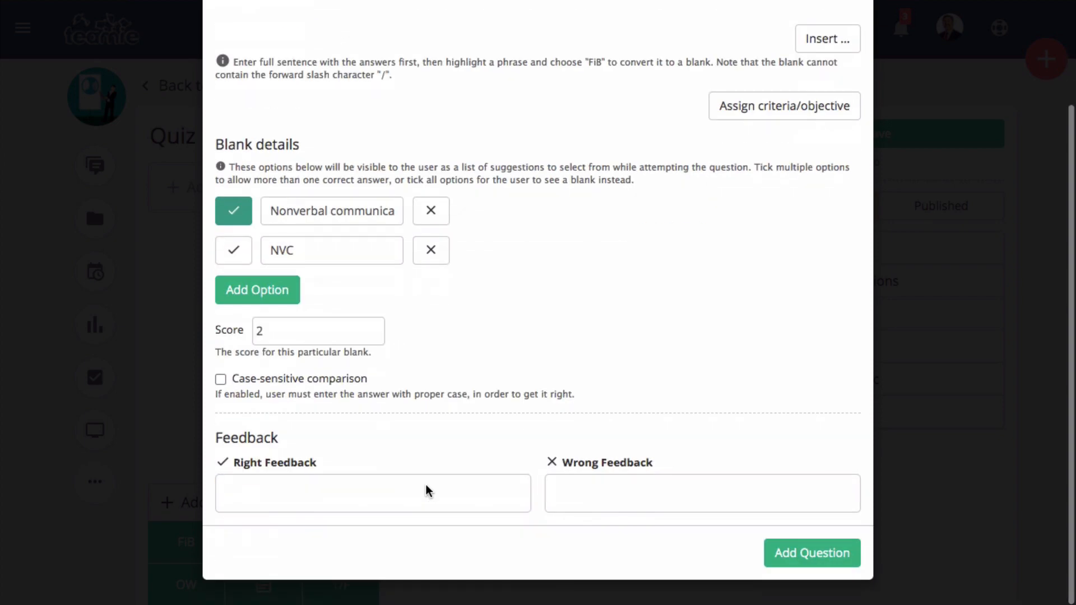
pyautogui.click(426, 485)
pyautogui.write('Good work!')
pyautogui.click(622, 504)
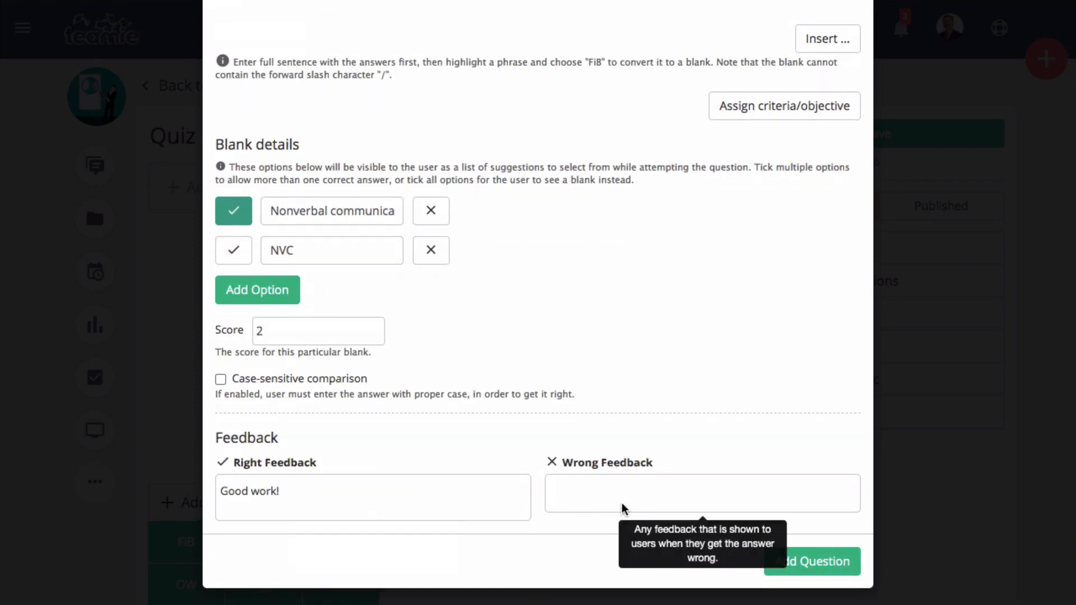
pyautogui.write('Refer to the unit on effective communication.')
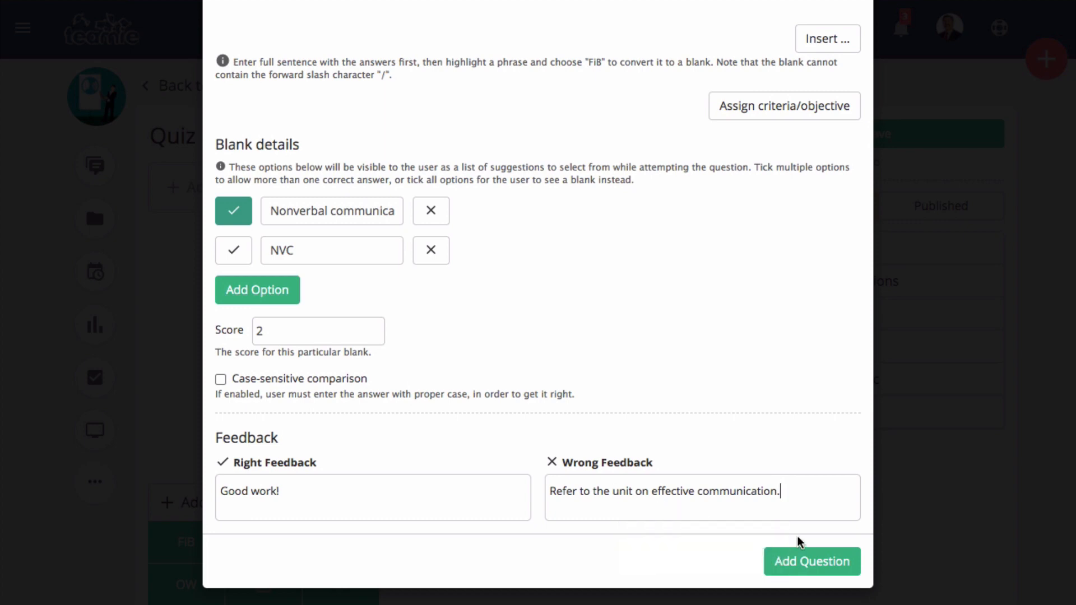
# - Review the question's media insertion options, its criteria rubric and the list of learning objectives
pyautogui.scroll(3, 818, 242)
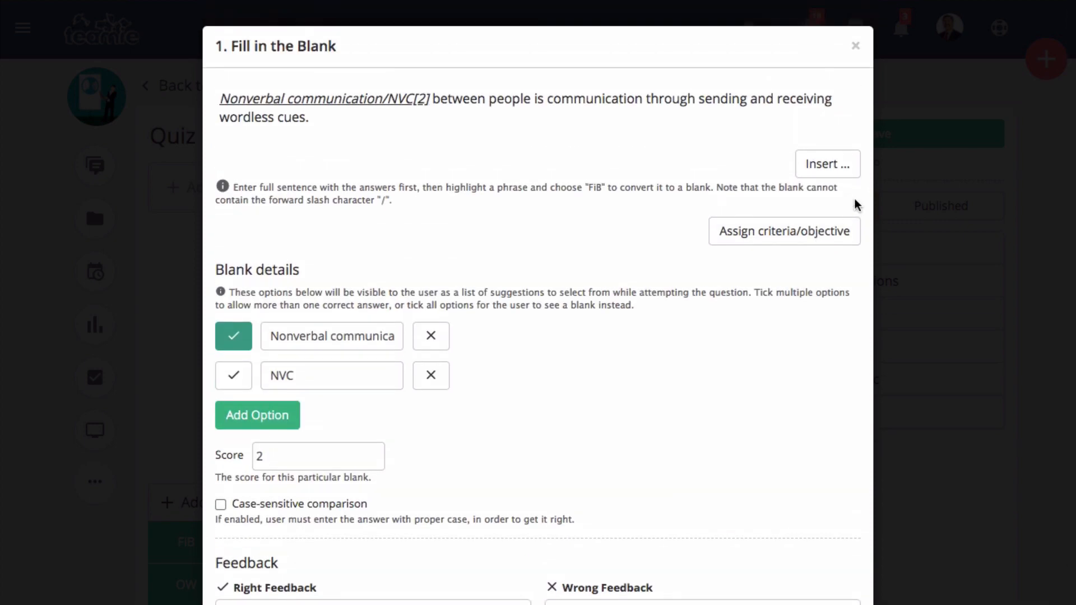
pyautogui.click(836, 172)
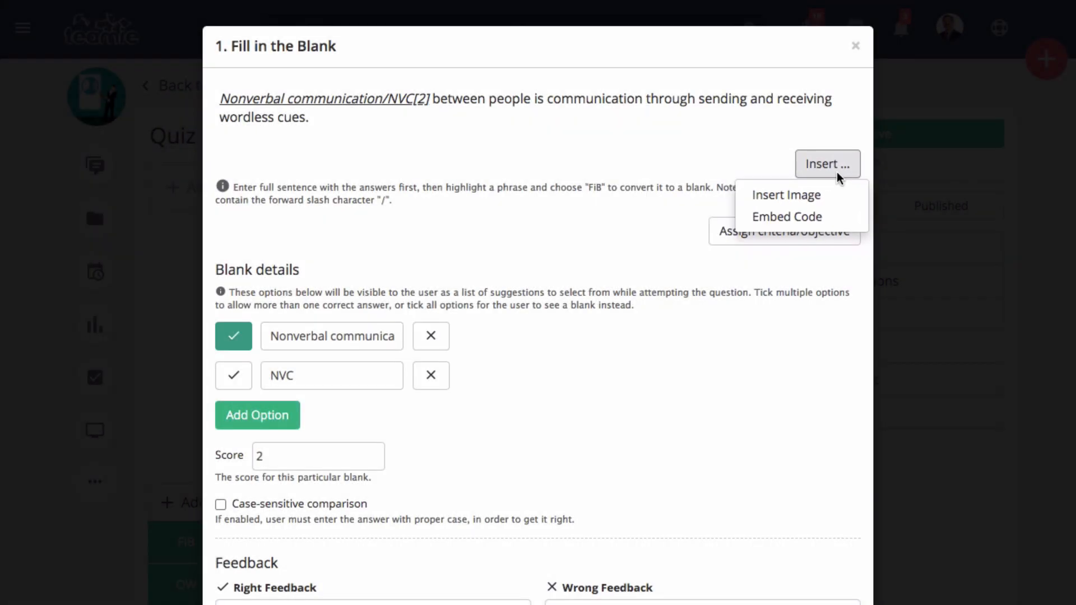
pyautogui.click(801, 338)
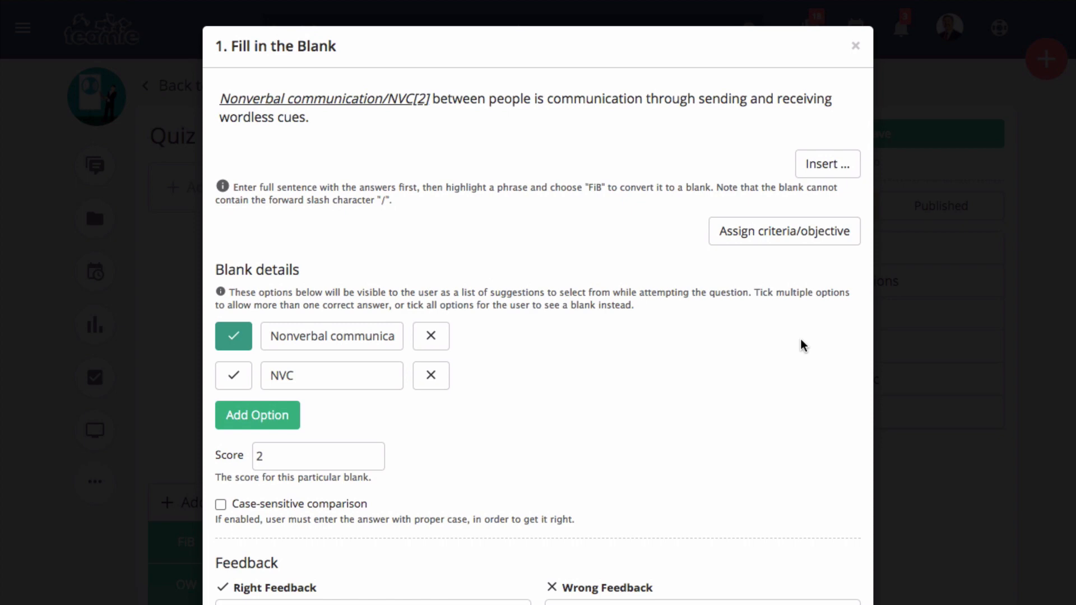
pyautogui.click(784, 241)
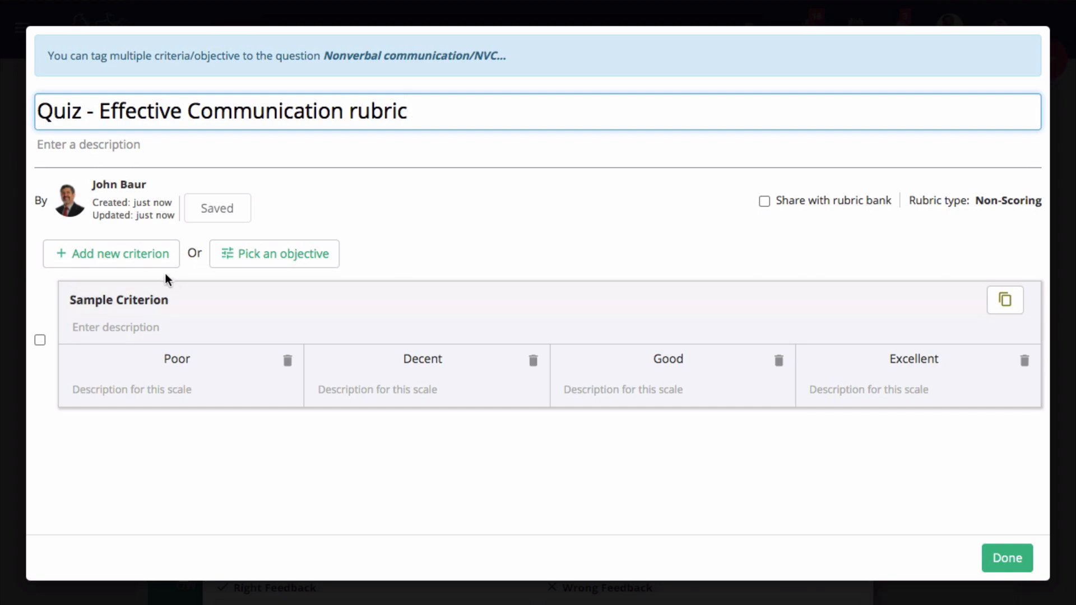
pyautogui.click(242, 266)
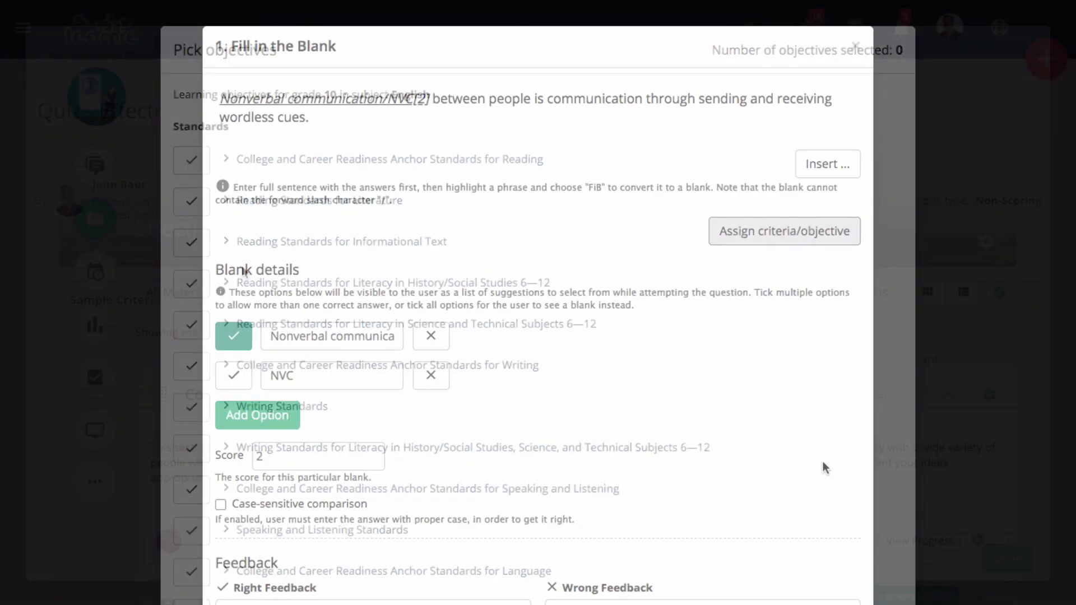
# - Add the finished fill-in-the-blank question to the quiz
pyautogui.scroll(-3, 822, 462)
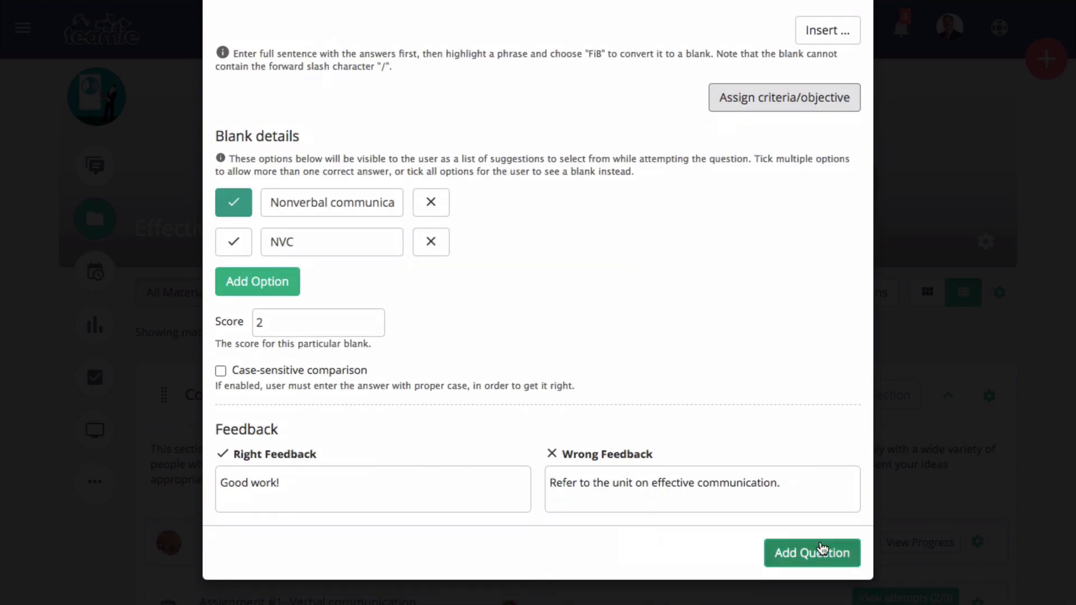
pyautogui.click(822, 546)
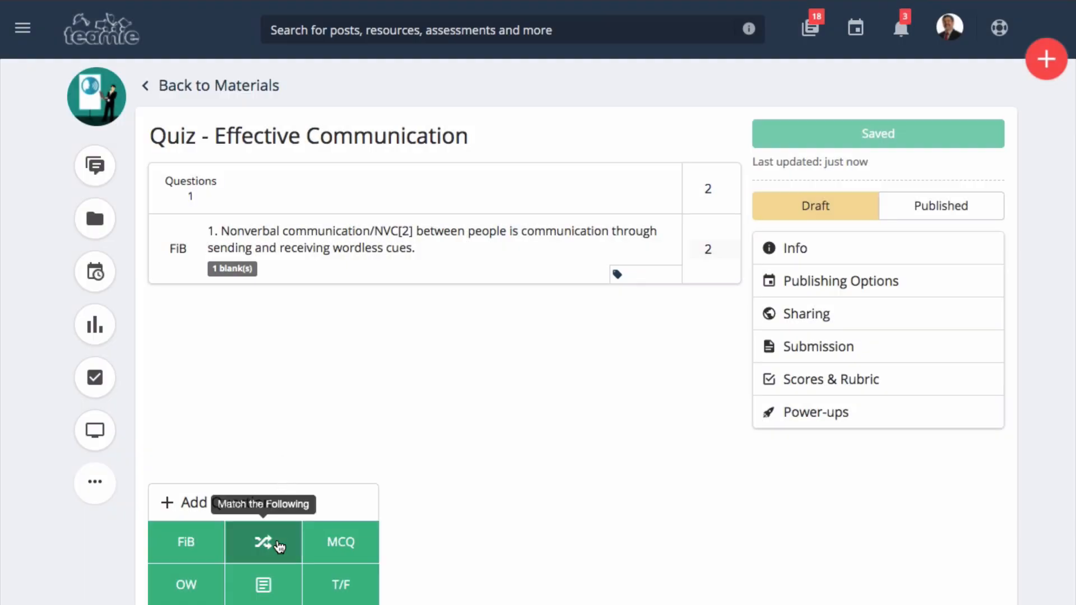
# - Add a Match the Following question titled "Match the following:" pairing verbal, nonverbal and haptic communication with their definitions
pyautogui.click(277, 542)
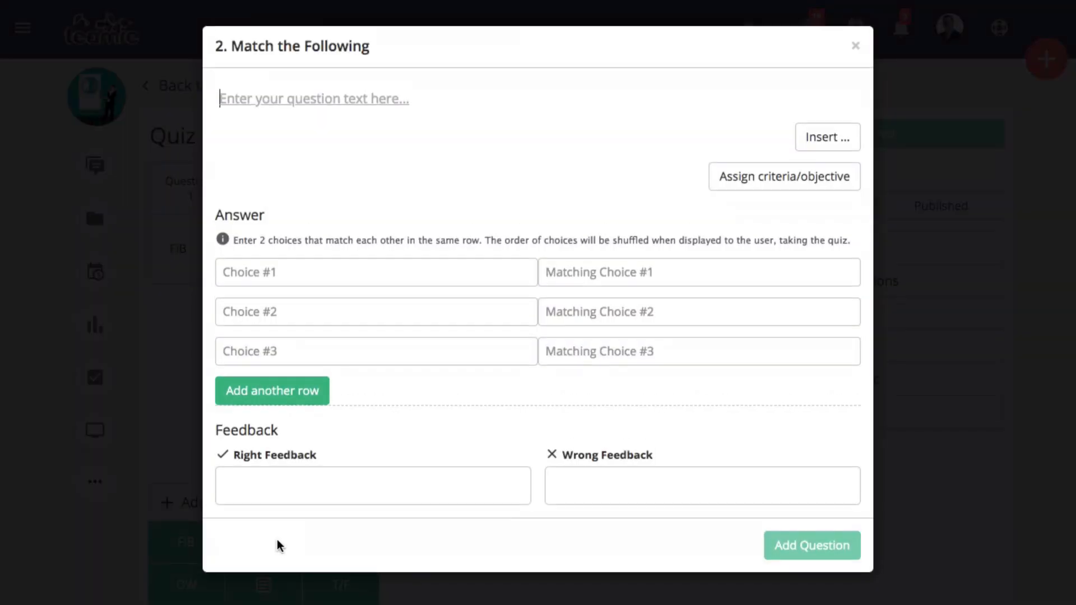
pyautogui.write('Match the following:')
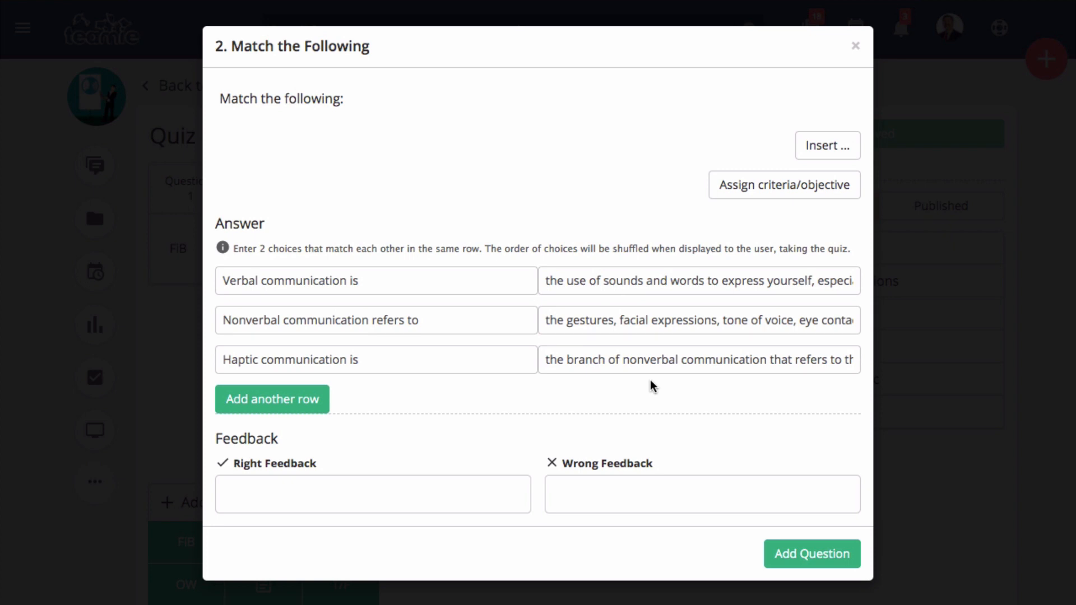
pyautogui.click(780, 556)
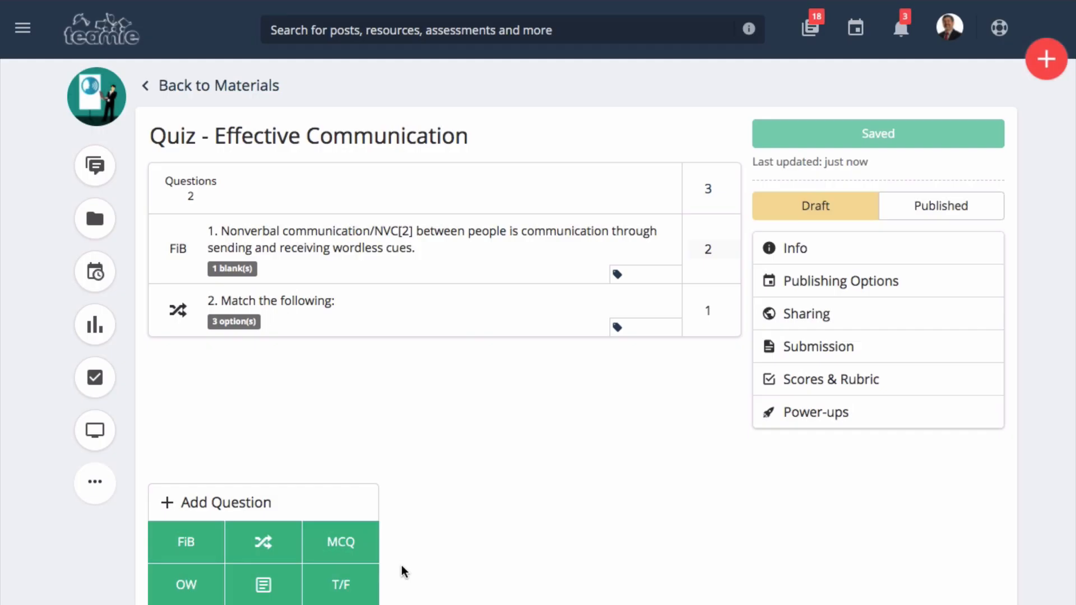
# - Start a multiple choice question asking "Which of the following is positive body language to use when speaking?" and enter its answer options
pyautogui.click(361, 553)
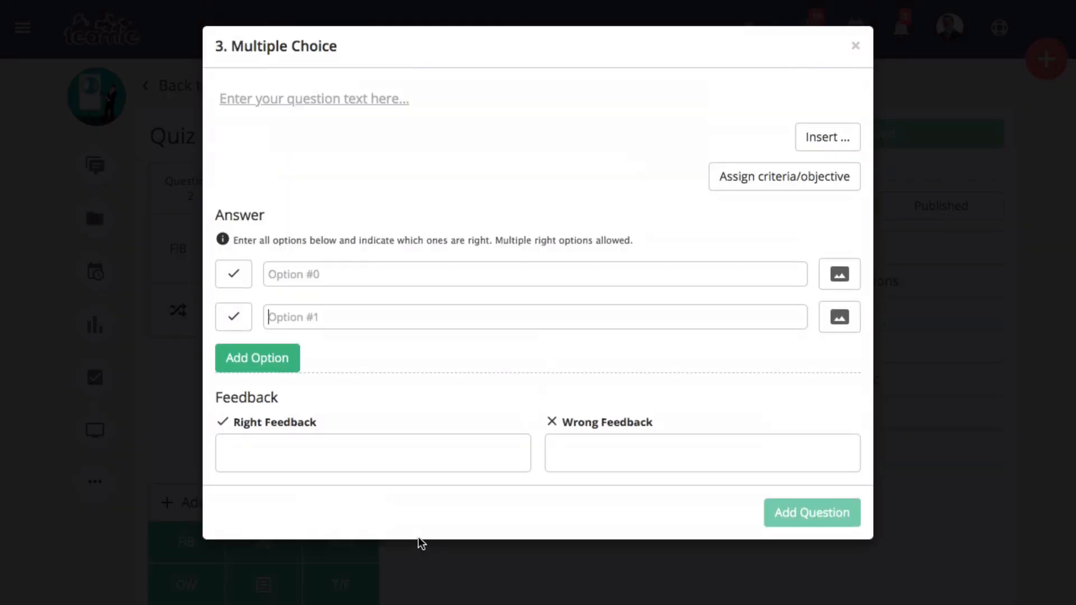
pyautogui.click(276, 102)
pyautogui.write('Which of the following is positive body language to use when speaking?')
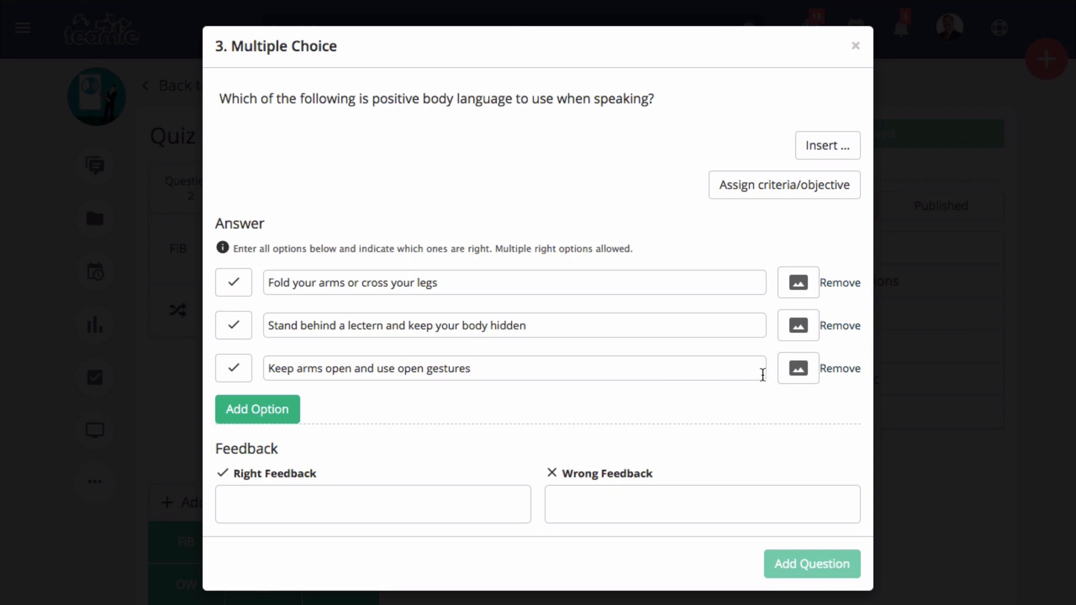
# - Insert the open-arms image into the "Keep arms open and use open gestures" option and mark that option as correct
pyautogui.click(797, 371)
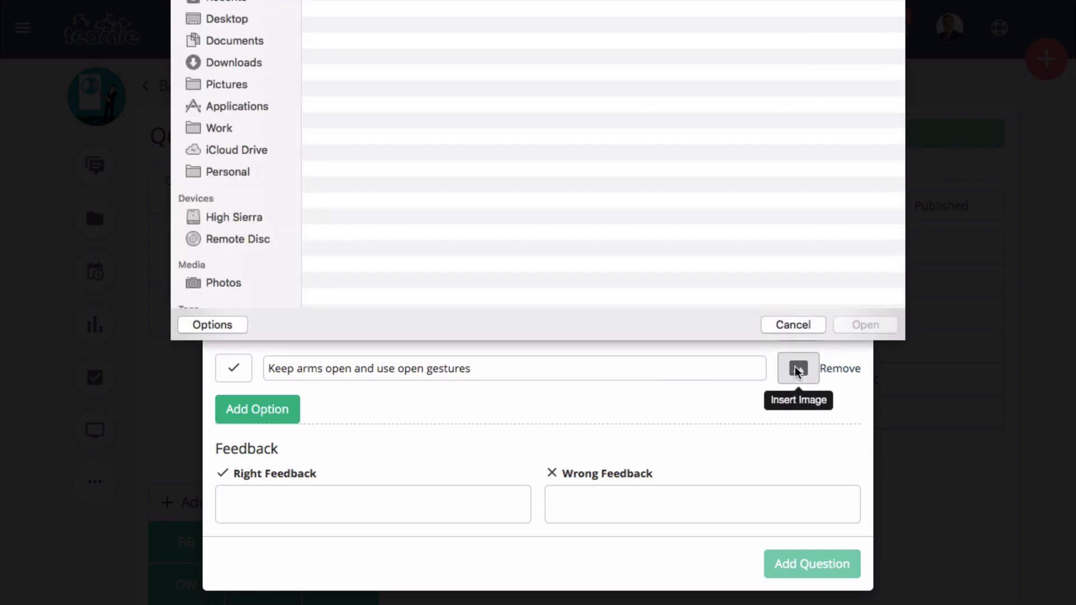
pyautogui.doubleClick(419, 65)
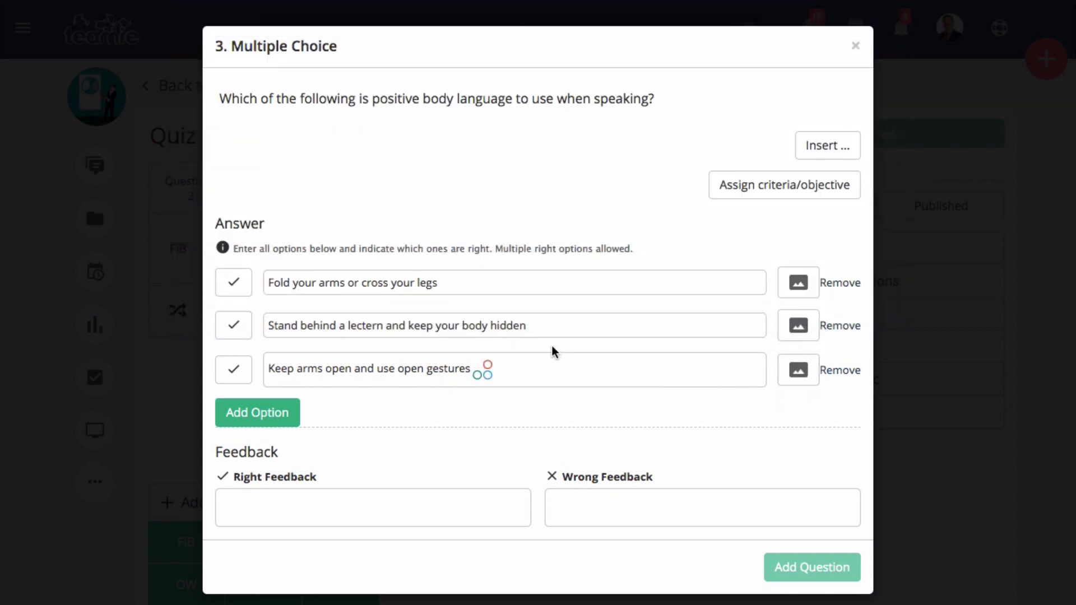
pyautogui.scroll(-2, 553, 345)
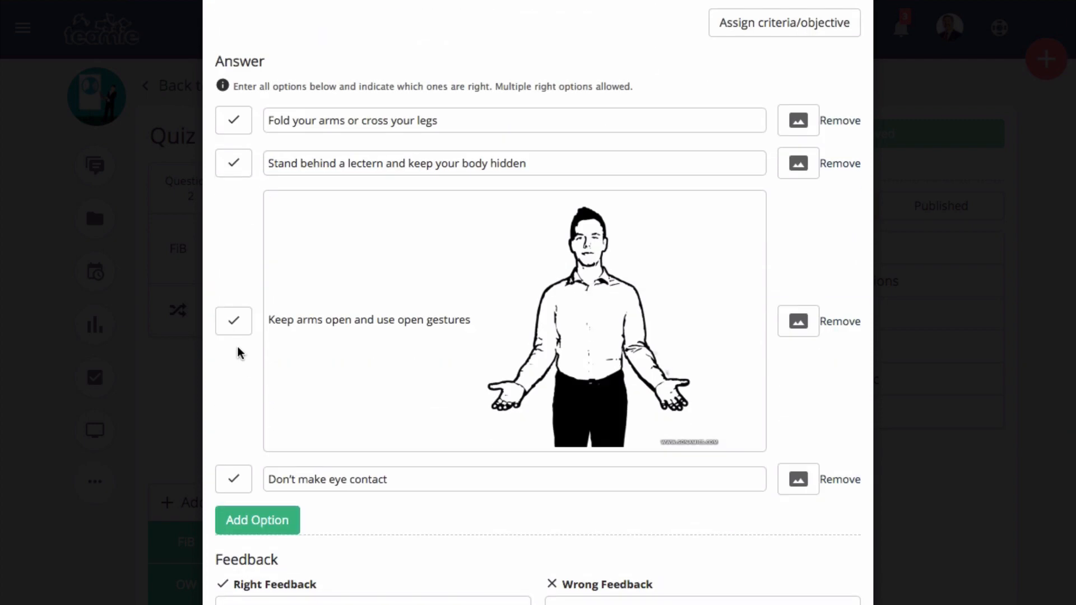
pyautogui.click(234, 331)
pyautogui.scroll(-3, 237, 369)
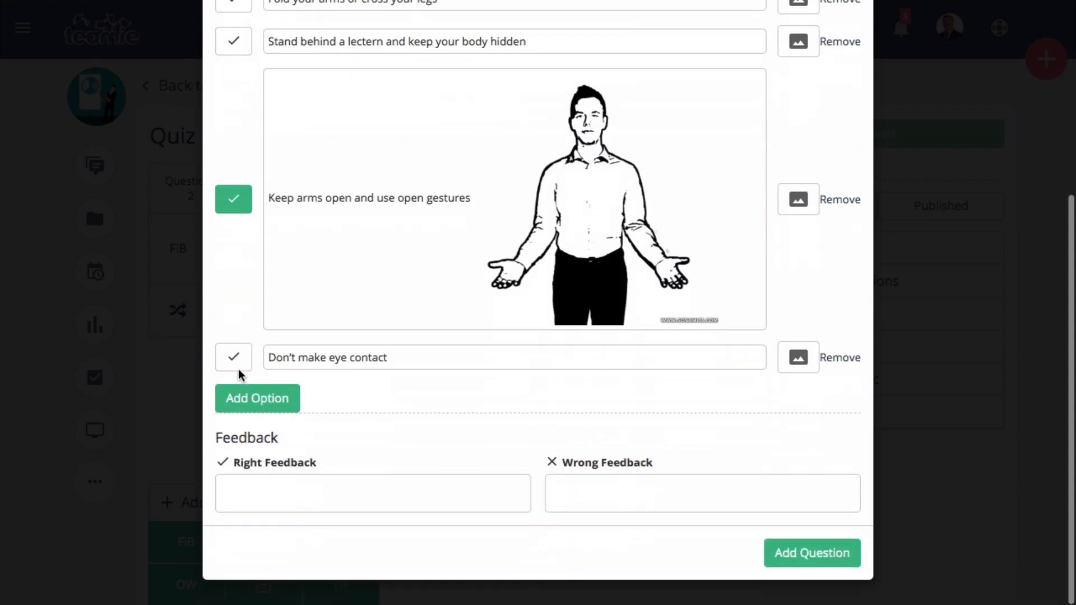
# - Add the finished multiple choice question to the quiz
pyautogui.click(773, 554)
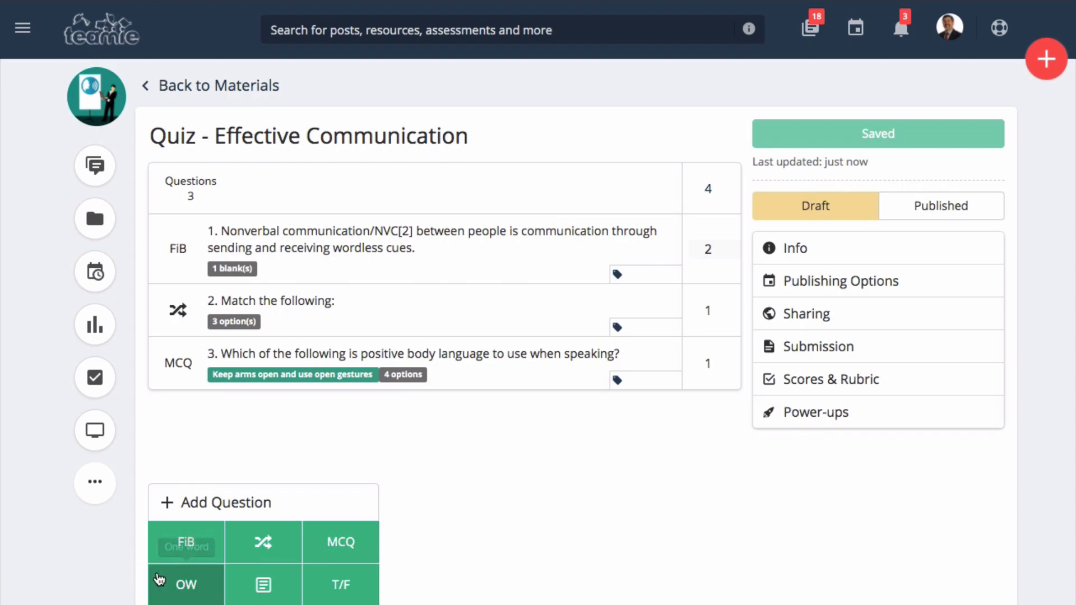
# - Add a one-word question starting "_____ may be made with the hands, arms or body" on head, face and eye movements, with the answer "Gestures"
pyautogui.click(176, 586)
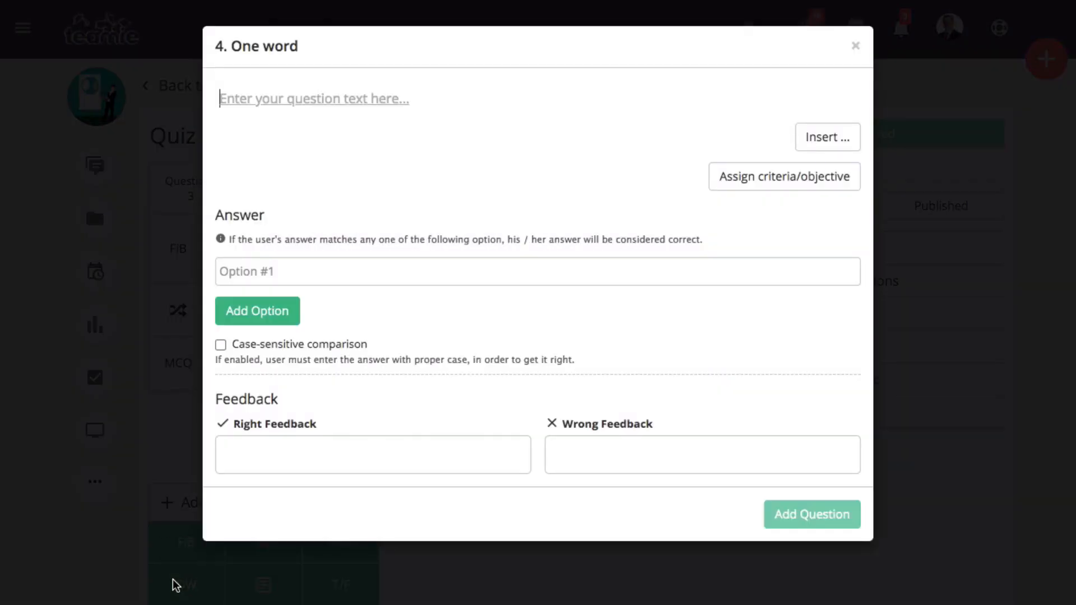
pyautogui.write("_____ may be made with the hands, arms or body, and also include movements of the head, face and eyes, such as winking, nodding, or rolling one's eyes.")
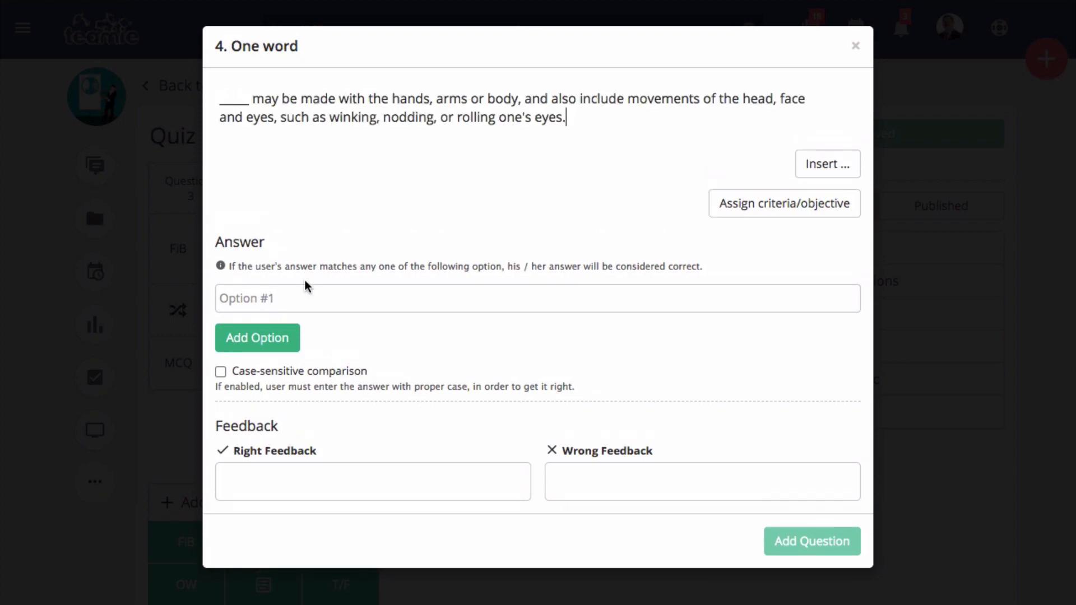
pyautogui.click(309, 297)
pyautogui.write('Gestures')
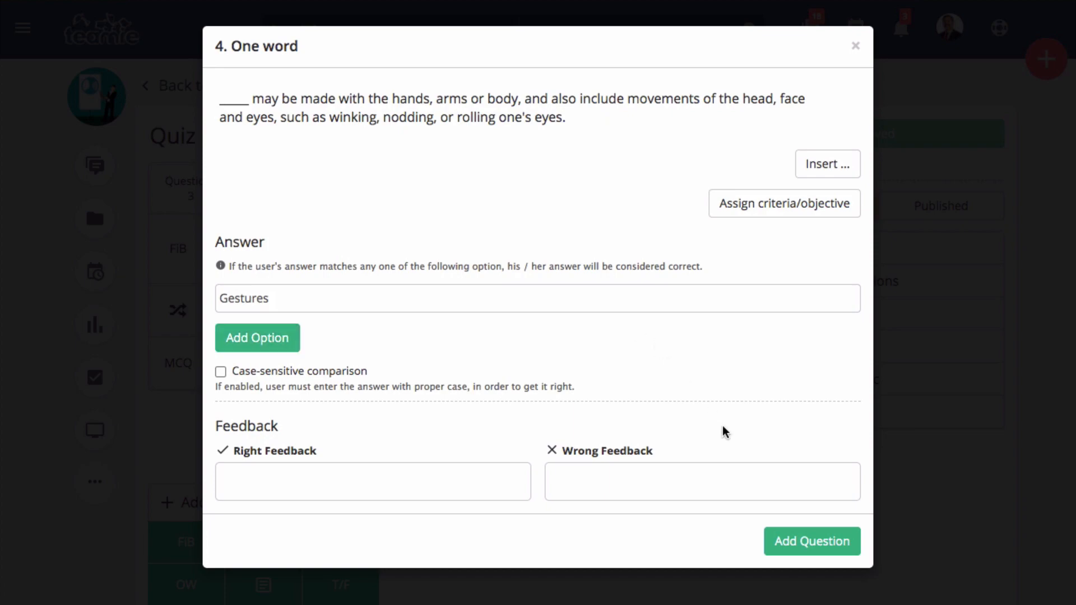
pyautogui.click(779, 543)
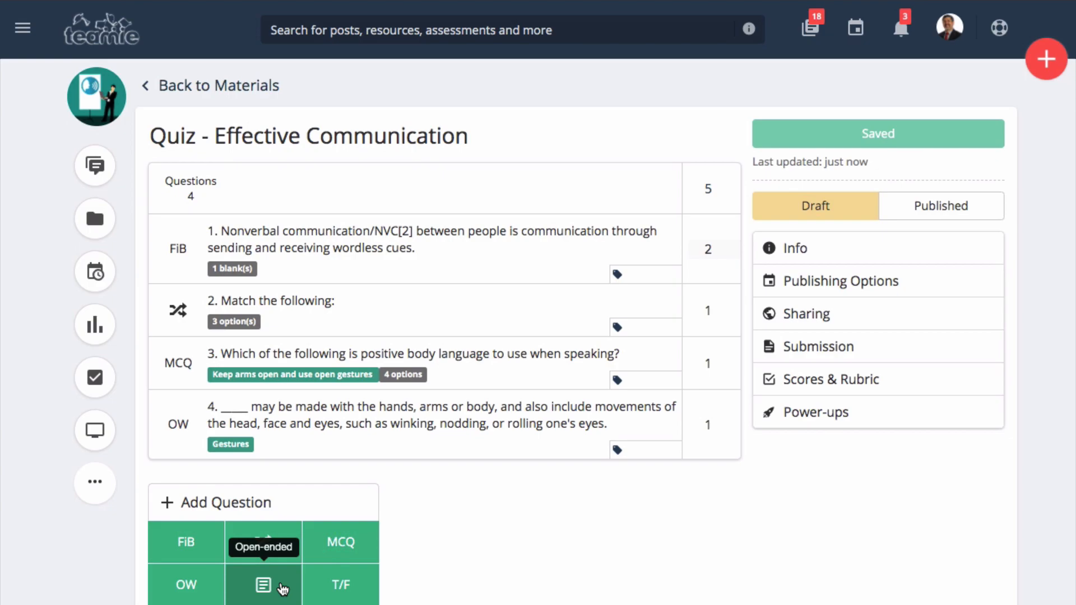
# - Add the open-ended question "Discuss the principles of ECS." with textual submission enabled, a limit of 500 characters and the audio recorder shown
pyautogui.click(281, 588)
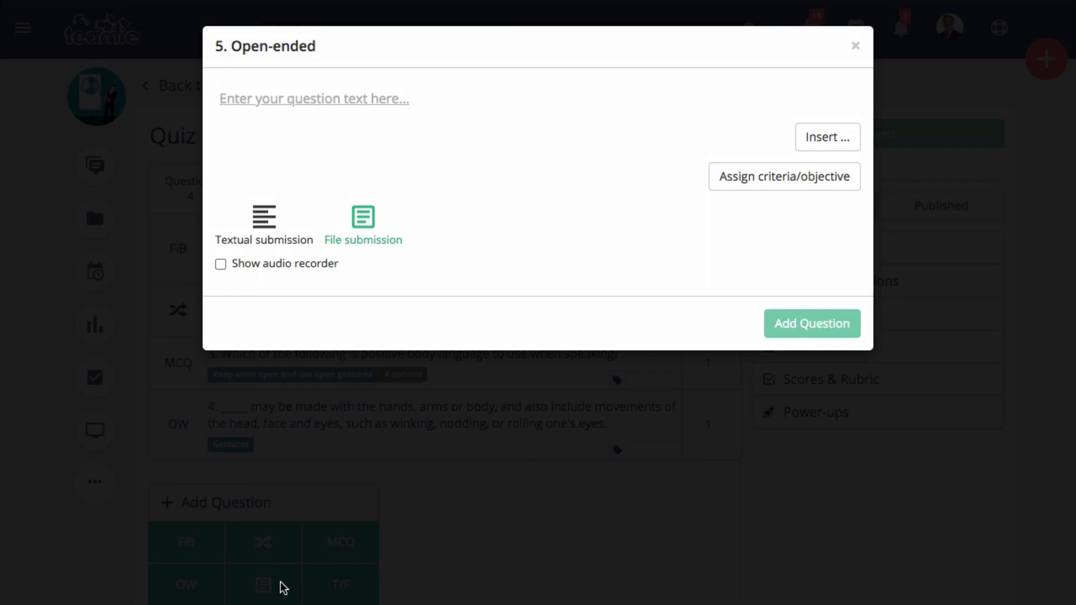
pyautogui.click(365, 108)
pyautogui.write('Discuss the principles of ECS.')
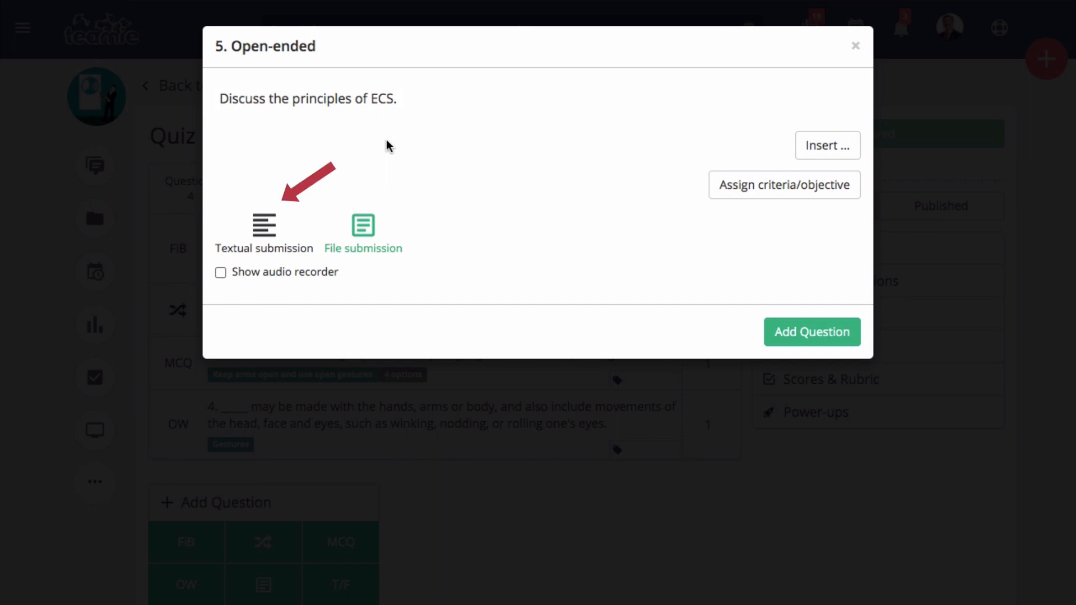
pyautogui.click(276, 254)
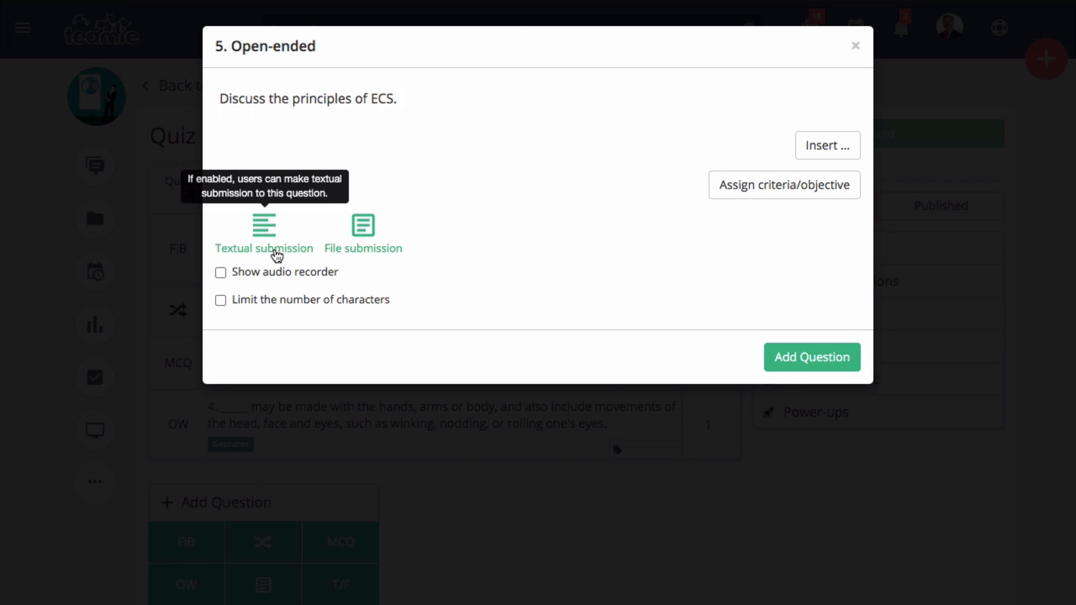
pyautogui.click(220, 301)
pyautogui.moveTo(240, 334); pyautogui.dragTo(232, 333)
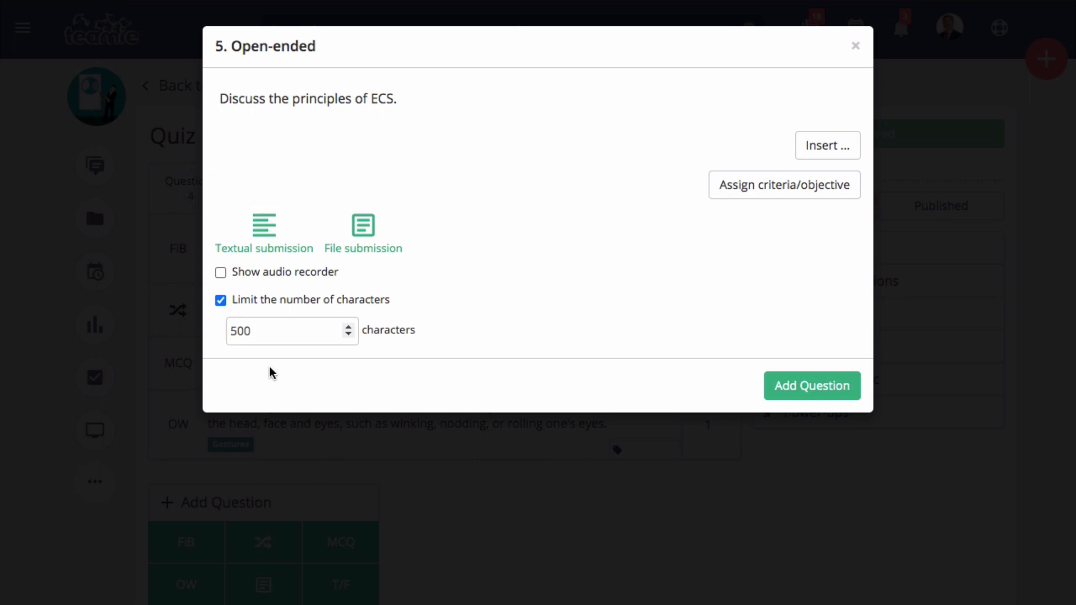
pyautogui.click(220, 277)
pyautogui.click(778, 396)
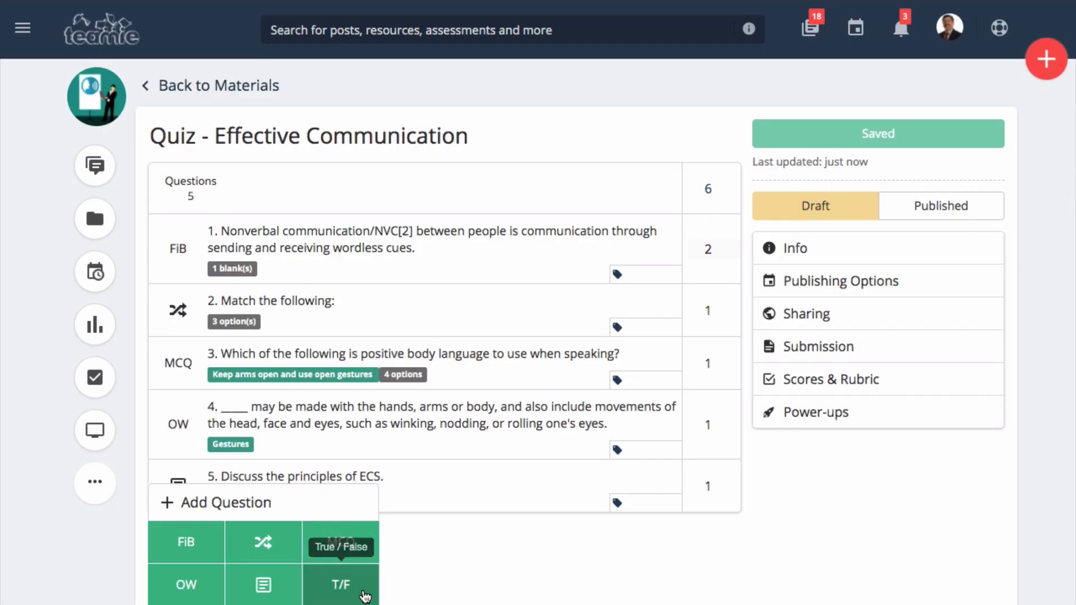
# - Add a True/False question "The best way to ask a question is to use open questions that encourage a full response?" with True as the answer
pyautogui.click(363, 596)
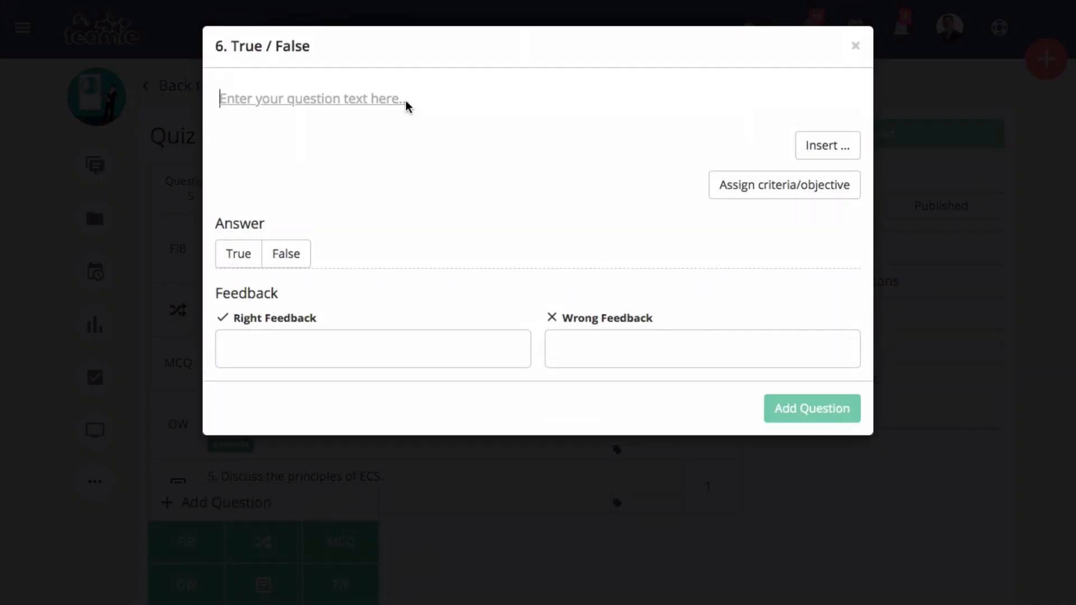
pyautogui.write('The best way to ask a question is to use open questions that encourage a full response?')
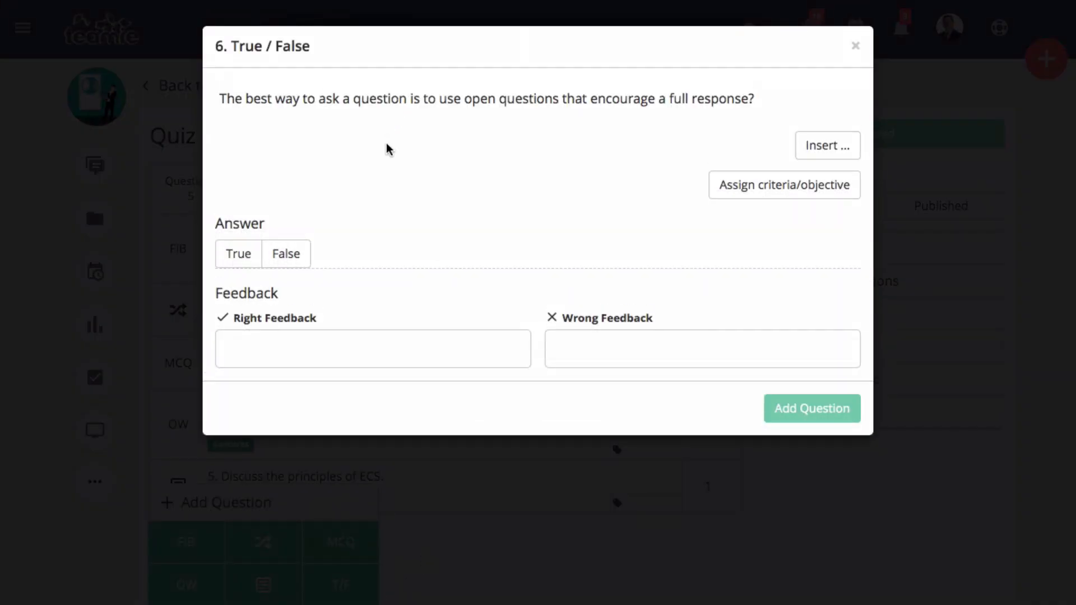
pyautogui.click(253, 256)
pyautogui.click(252, 257)
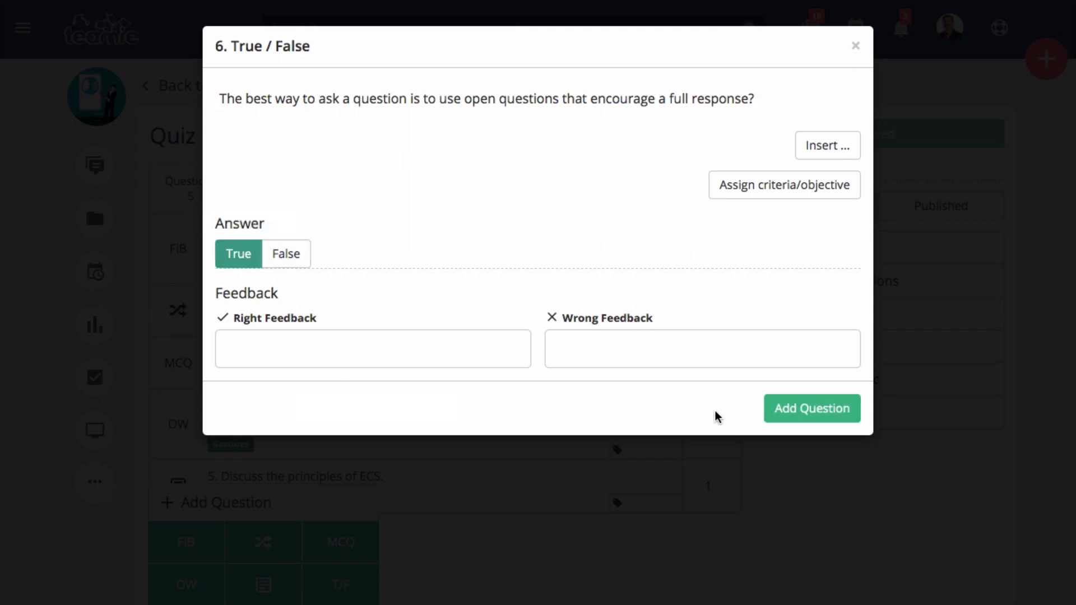
pyautogui.click(778, 413)
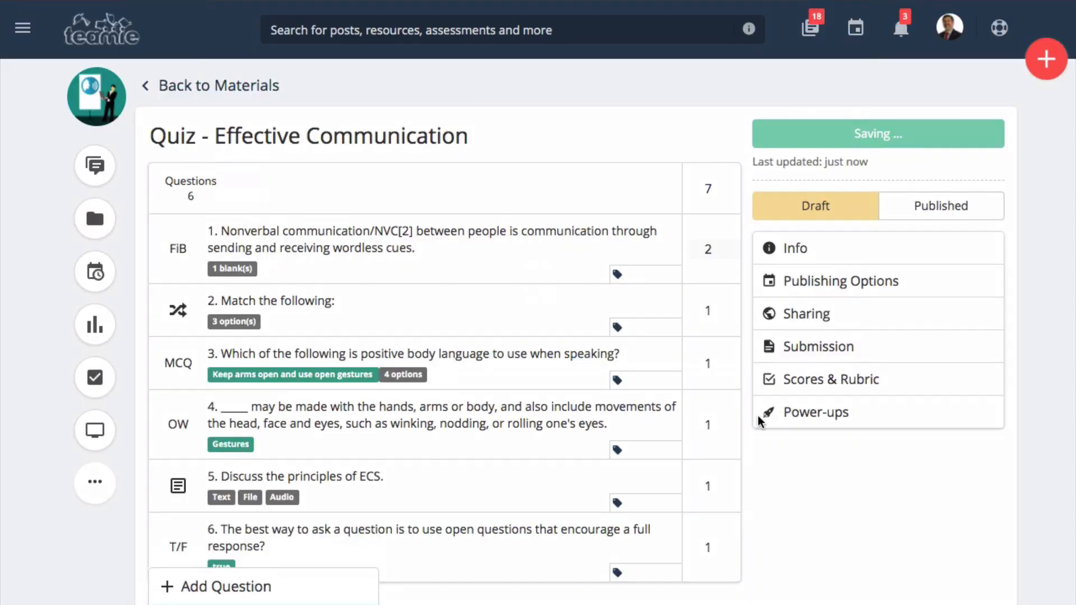
# - Set the score of the multiple choice question to 2 and the score of the open-ended question to 3
pyautogui.scroll(-1, 752, 463)
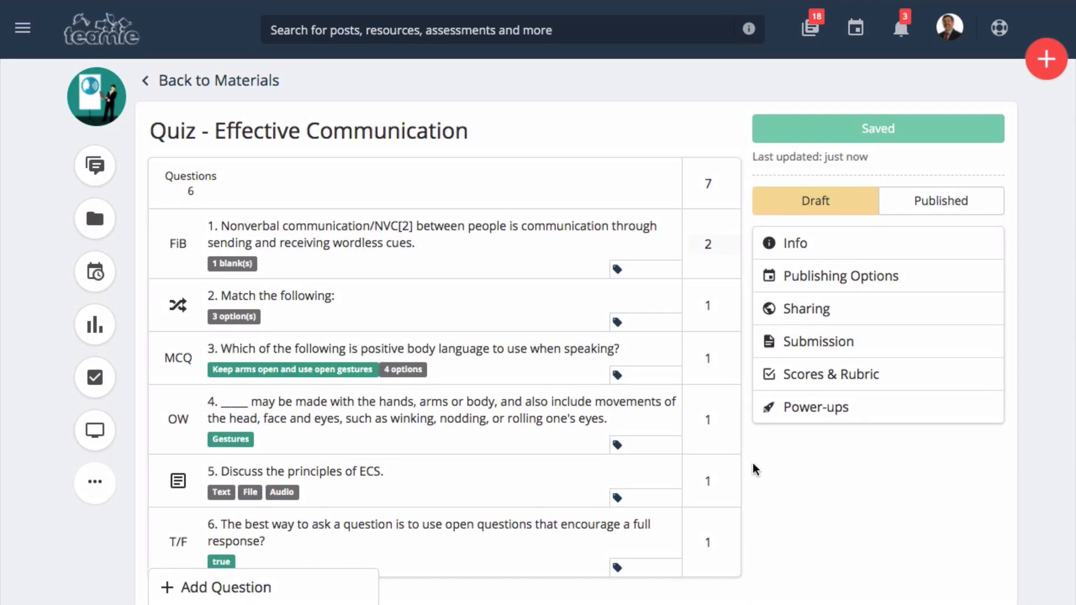
pyautogui.click(732, 356)
pyautogui.click(732, 363)
pyautogui.click(732, 356)
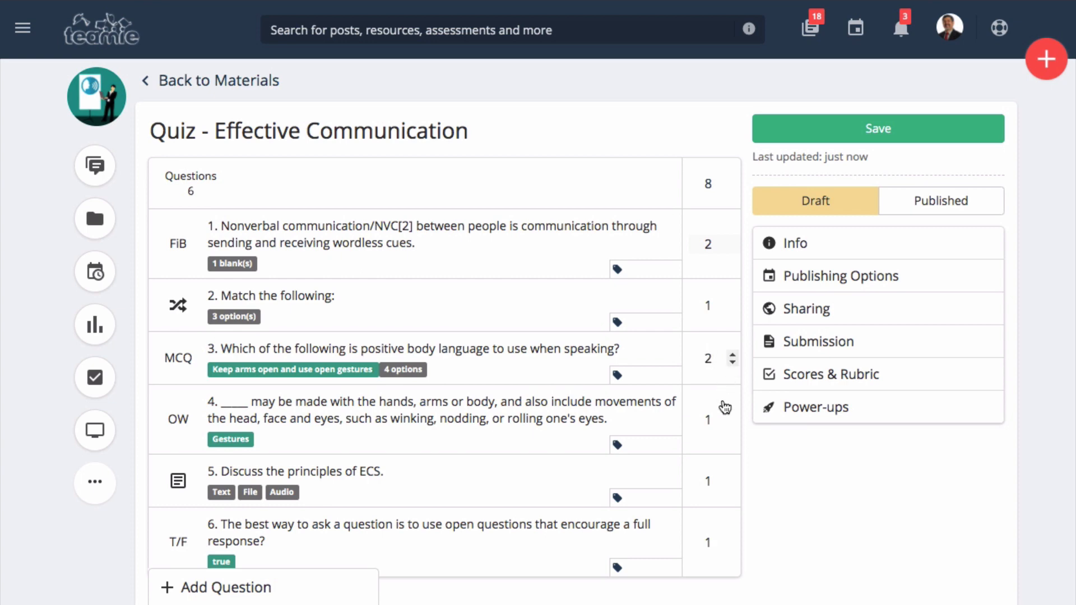
pyautogui.doubleClick(714, 479)
pyautogui.write('3')
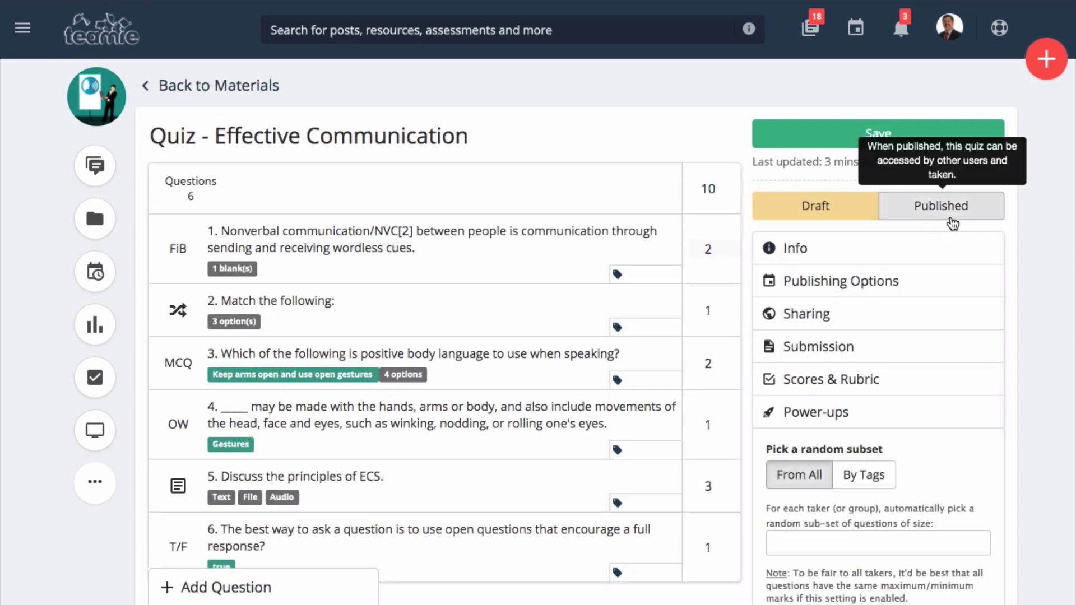
# - Set the quiz to Published and save it
pyautogui.click(953, 213)
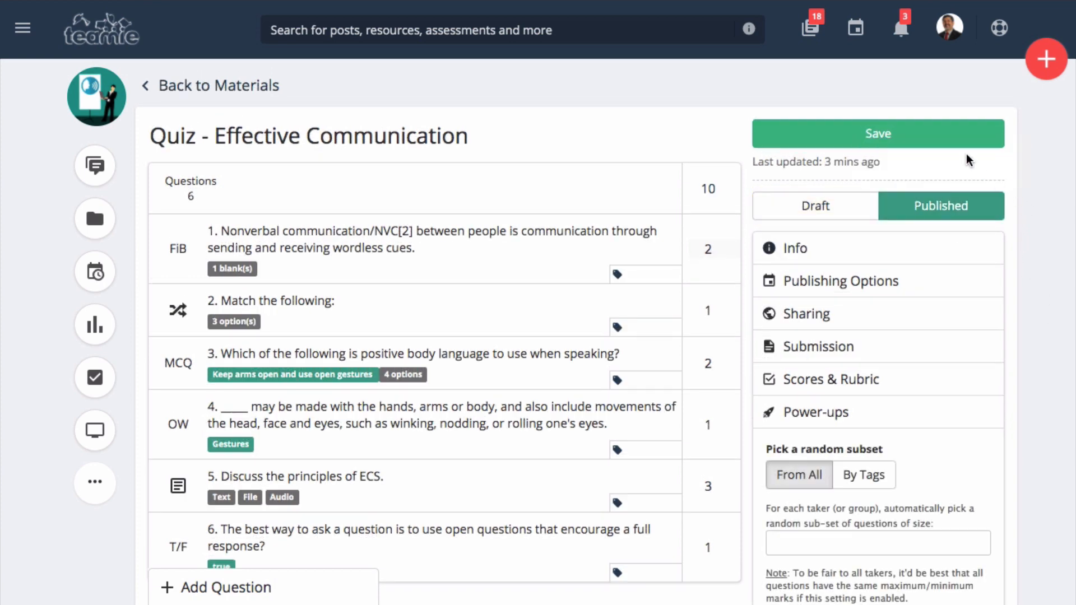
pyautogui.click(954, 139)
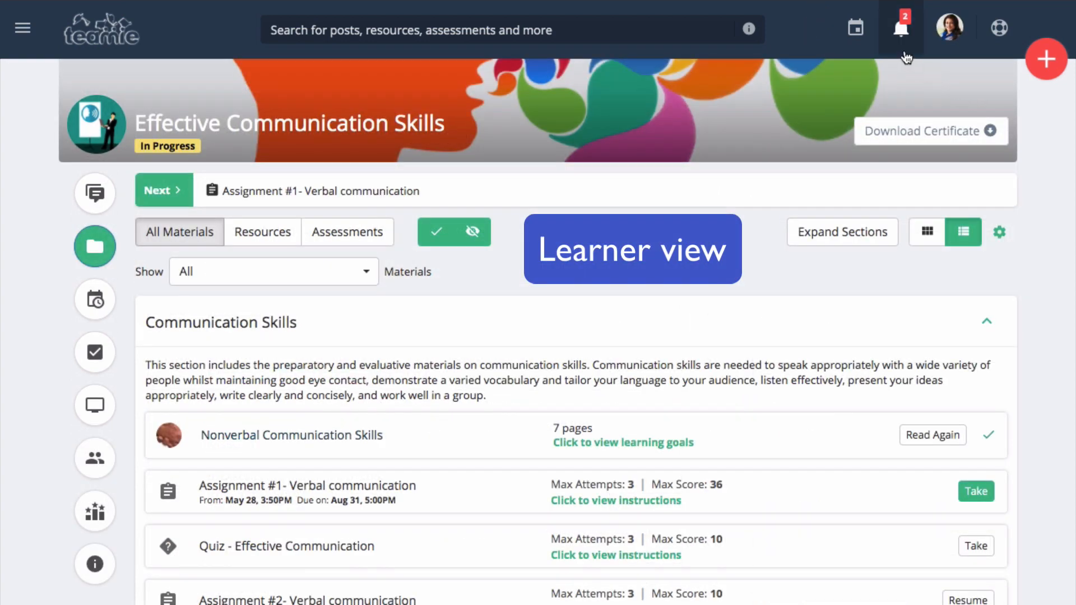
# - Open the learner's notifications in the Effective Communication Skills course
pyautogui.click(904, 53)
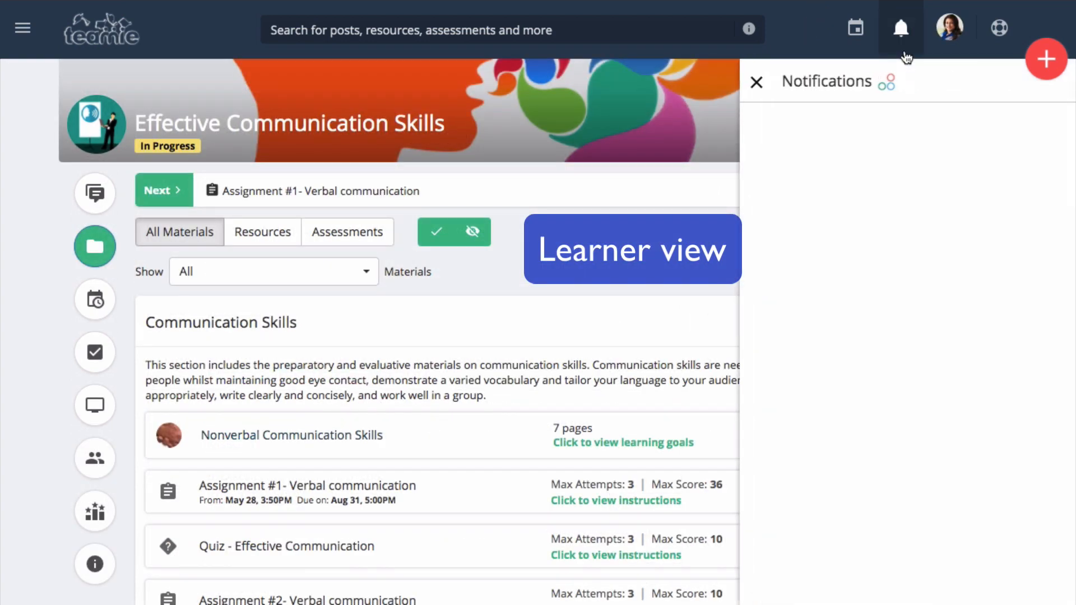